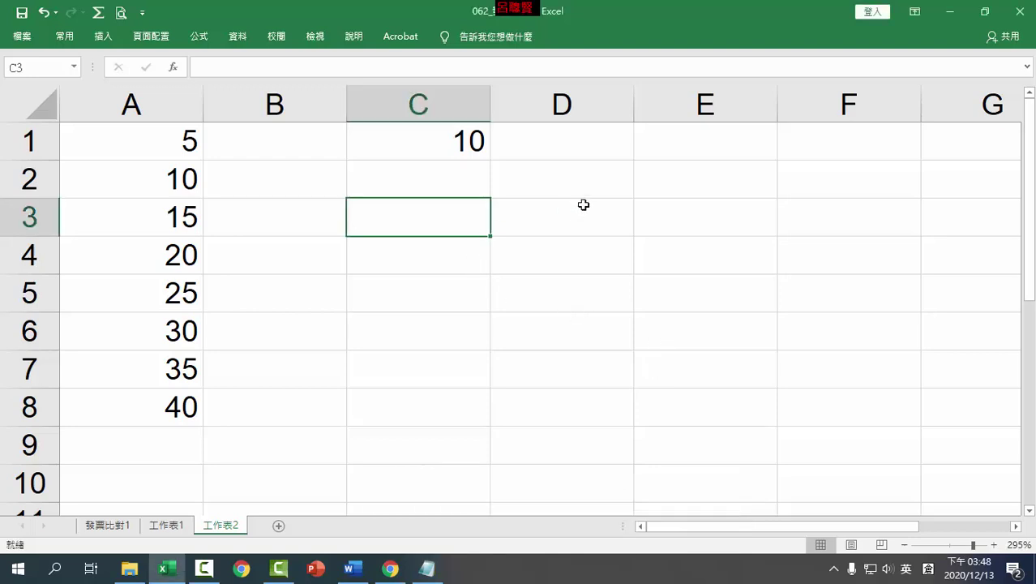
Step: Enter the label MATCH in cell D1
click(597, 139)
text(MAT)
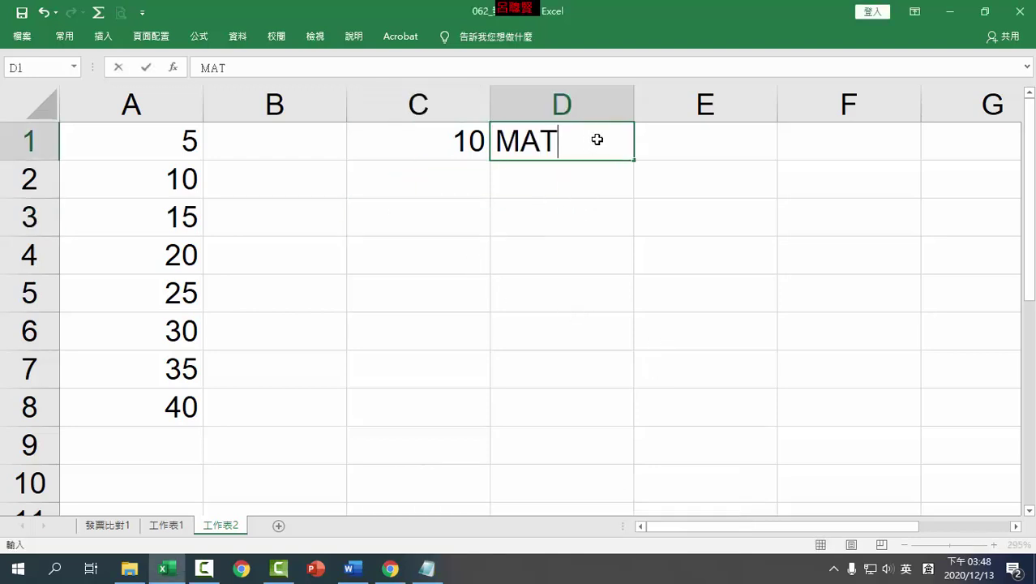
text(CH)
key(Return)
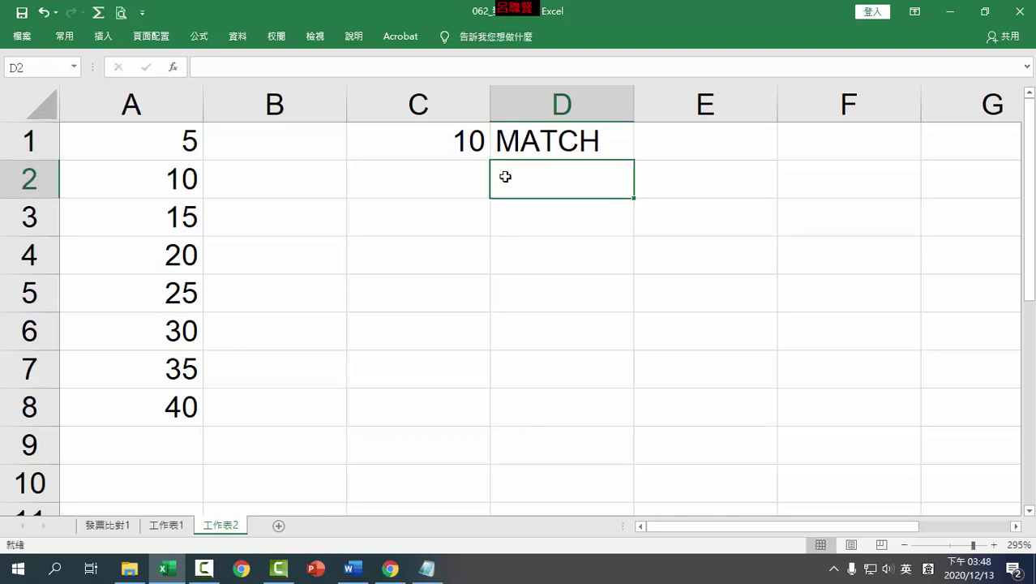
Step: Review the lookup value 10 in C1 against the list 5–40 in A1:A8, ending on C3
click(461, 140)
drag(172, 146, 144, 406)
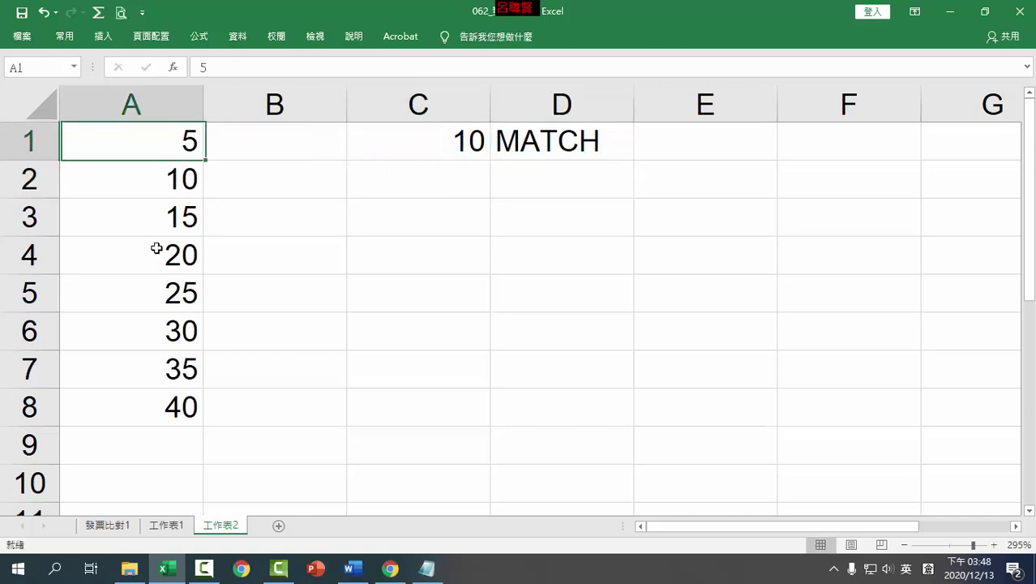
click(416, 146)
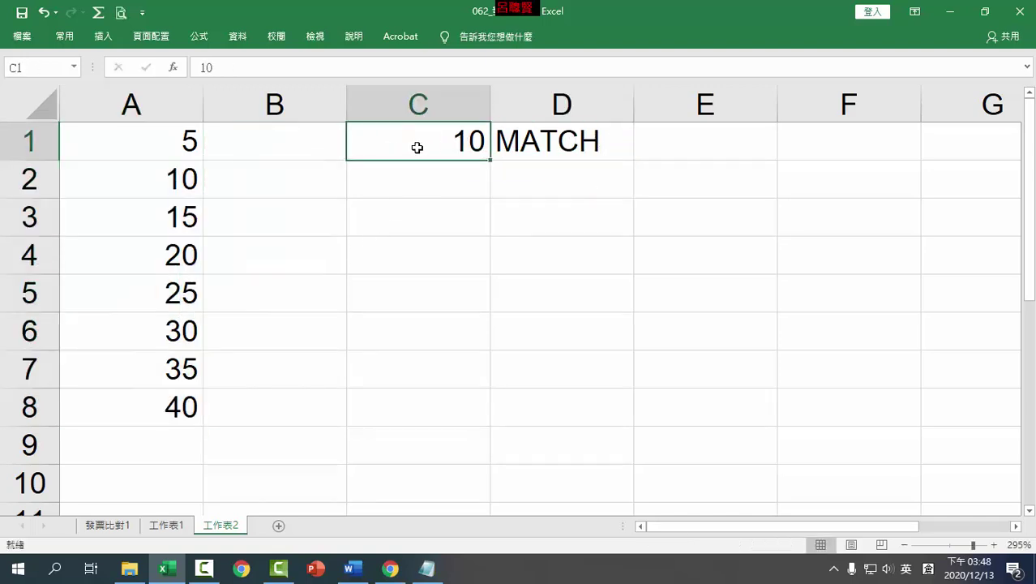
mouse_move(181, 144)
mouse_down()
mouse_move(152, 319)
mouse_move(162, 409)
mouse_up()
click(175, 175)
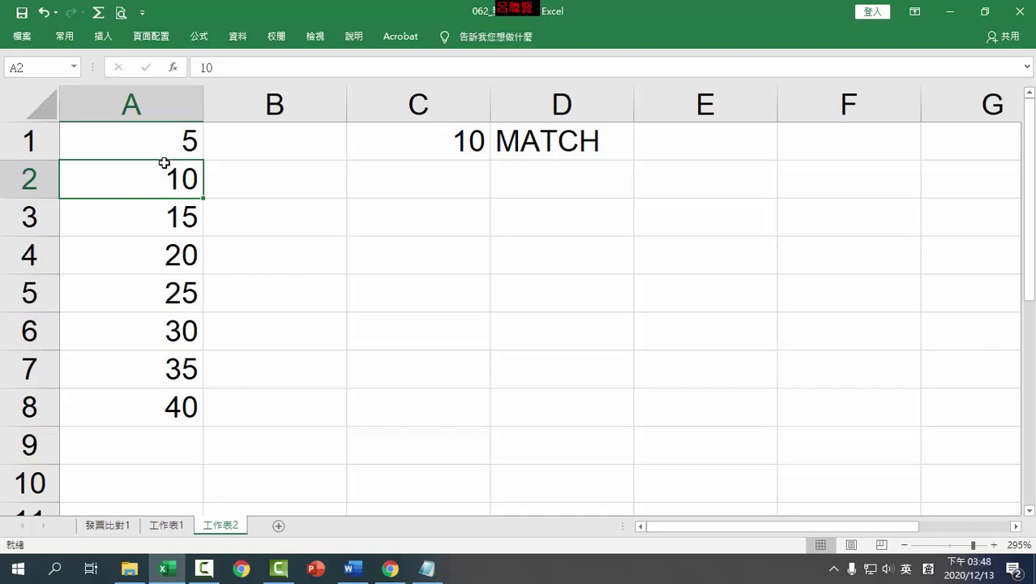
click(423, 180)
click(434, 224)
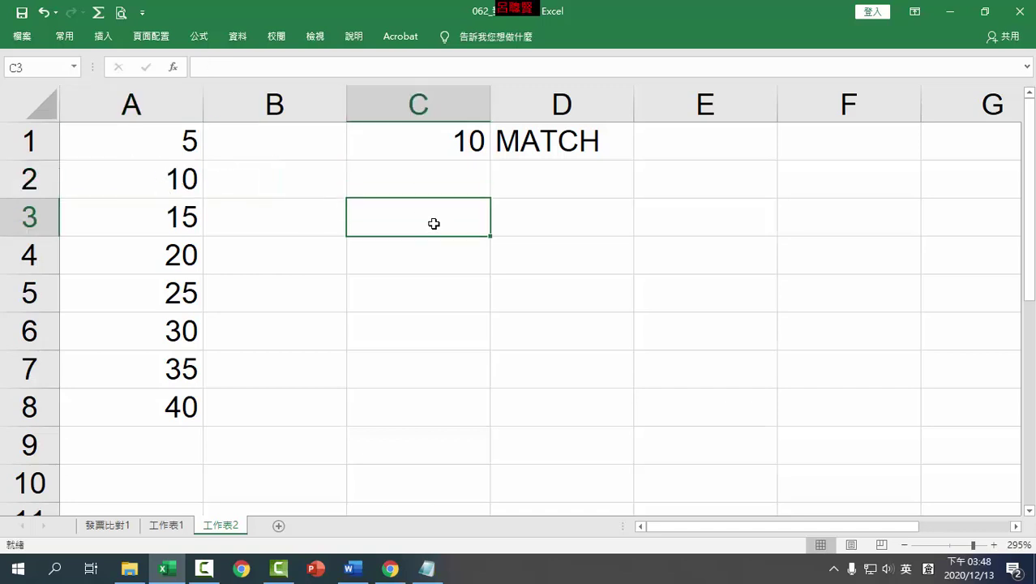
Step: Type =MATCH into cell C3 so the function suggestion appears
text(=MAT)
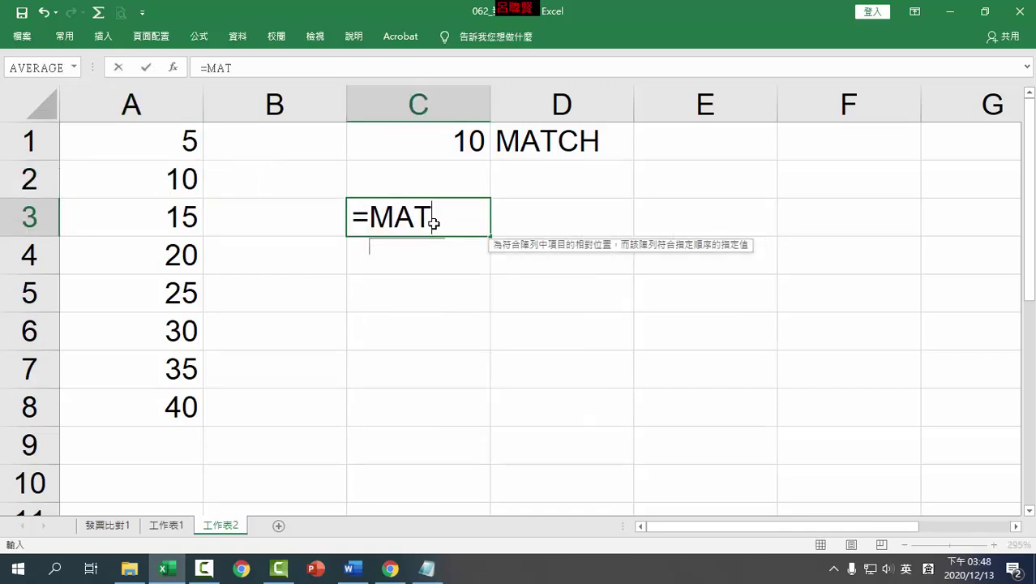
text(CH)
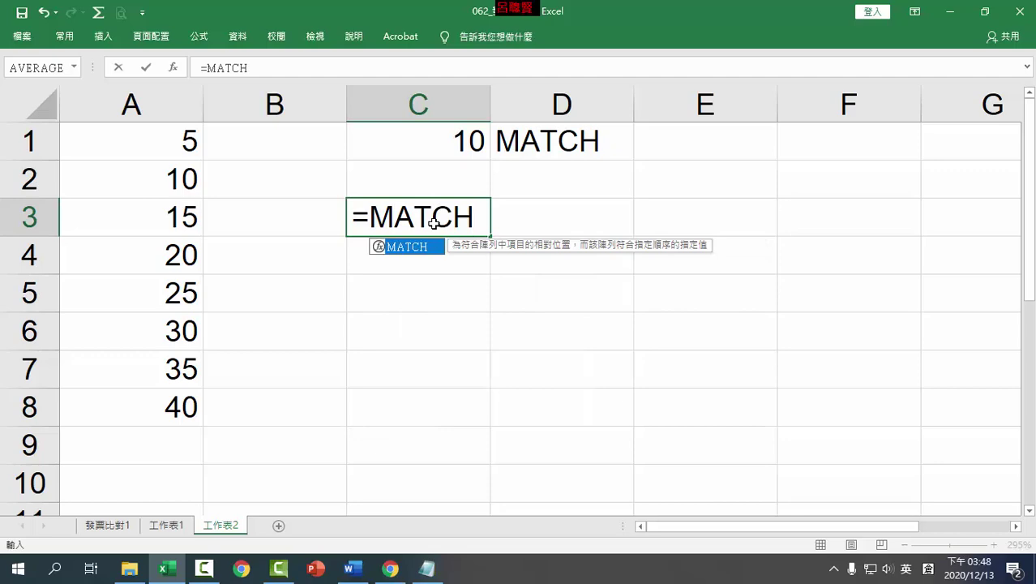
key(shift)
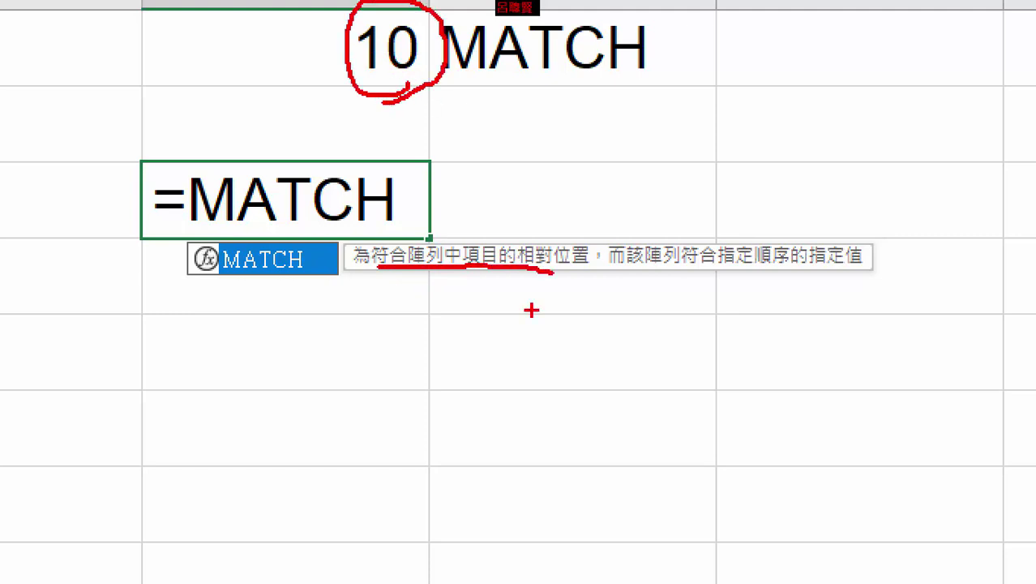
drag(515, 274, 616, 282)
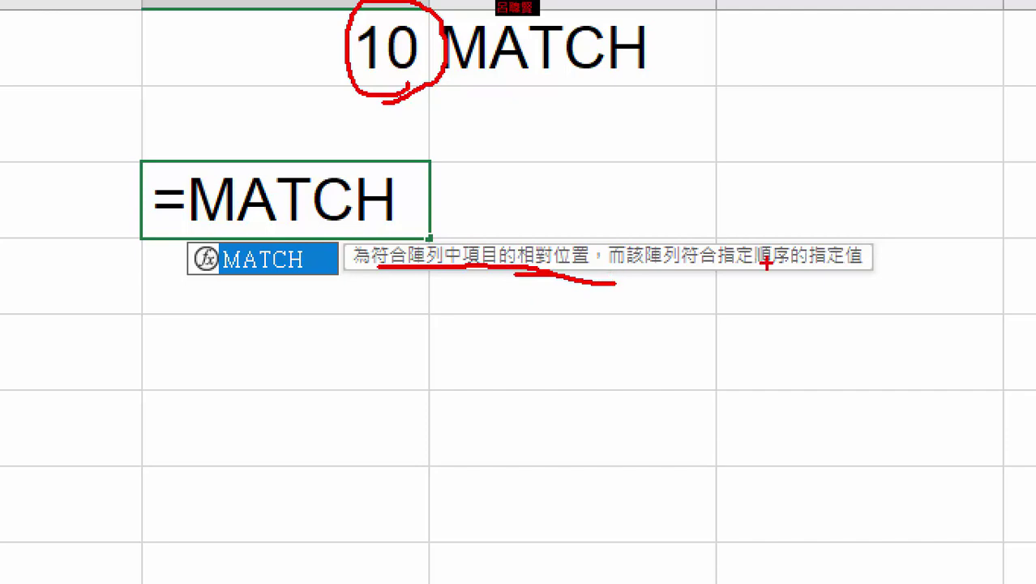
drag(785, 229, 790, 240)
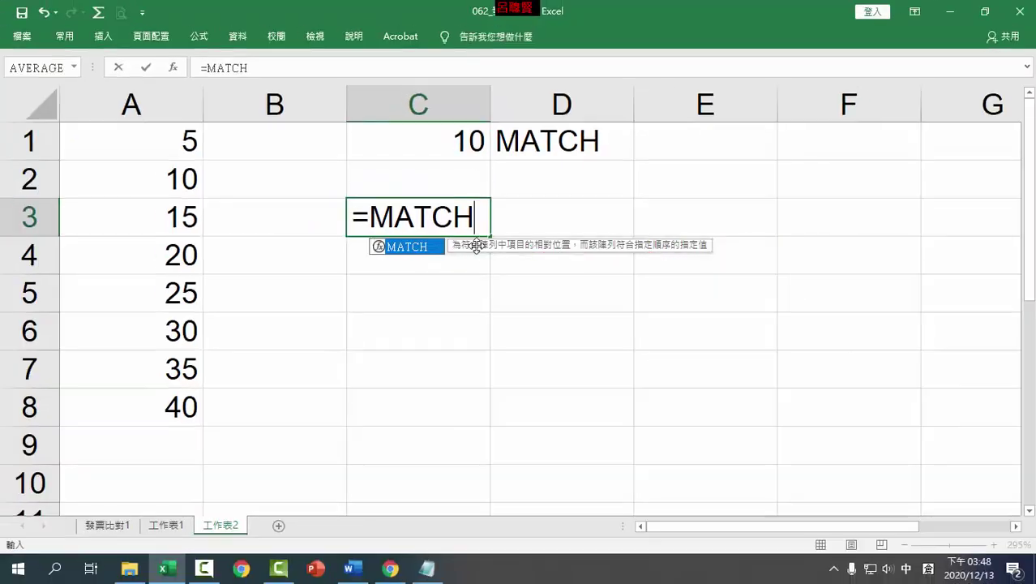
Step: Complete C3 as =MATCH(C1,A1:A8,0) for an exact match, returning 2
text(()
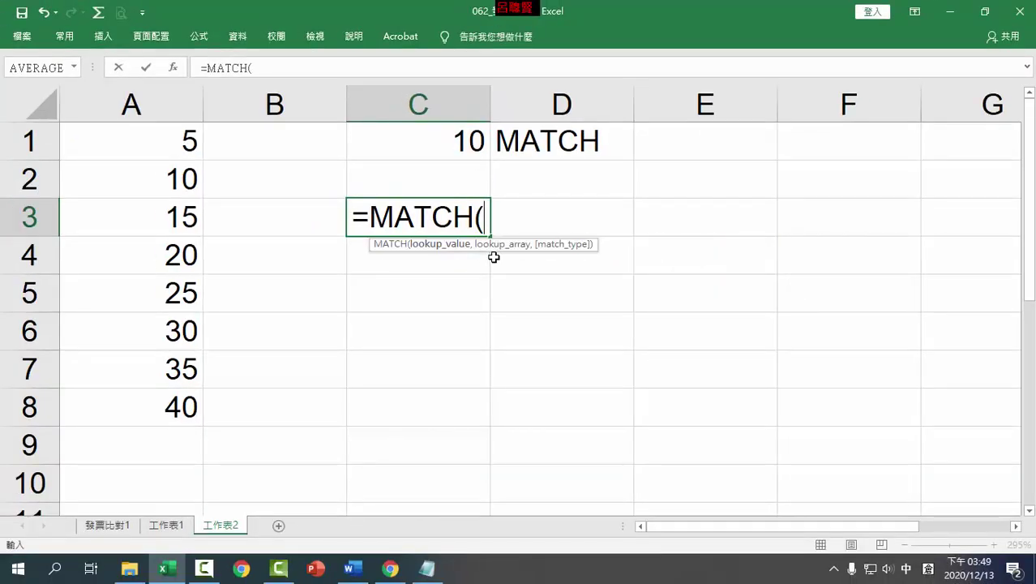
key(ctrl+1)
click(494, 257)
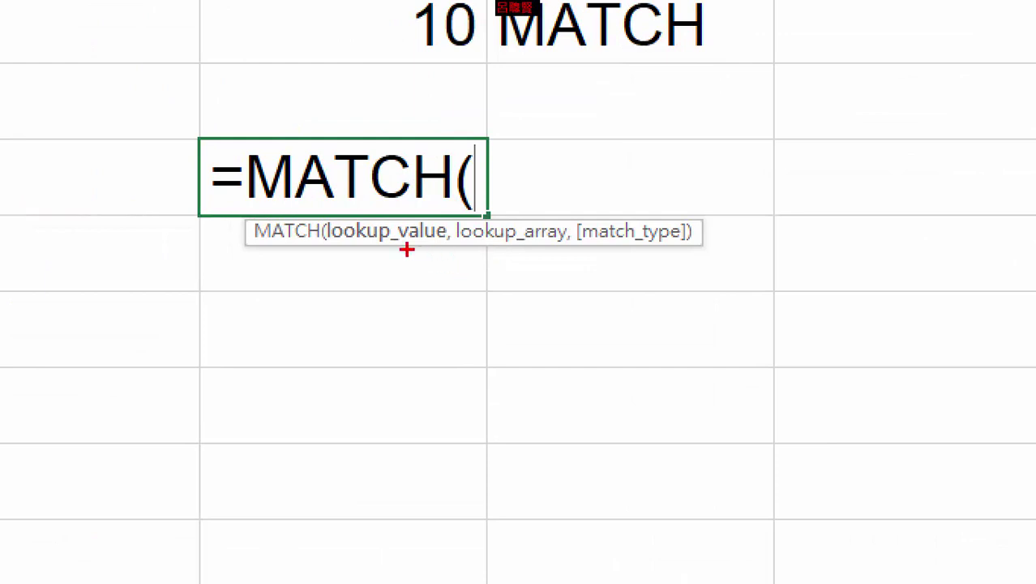
drag(335, 249, 699, 254)
key(Escape)
click(460, 143)
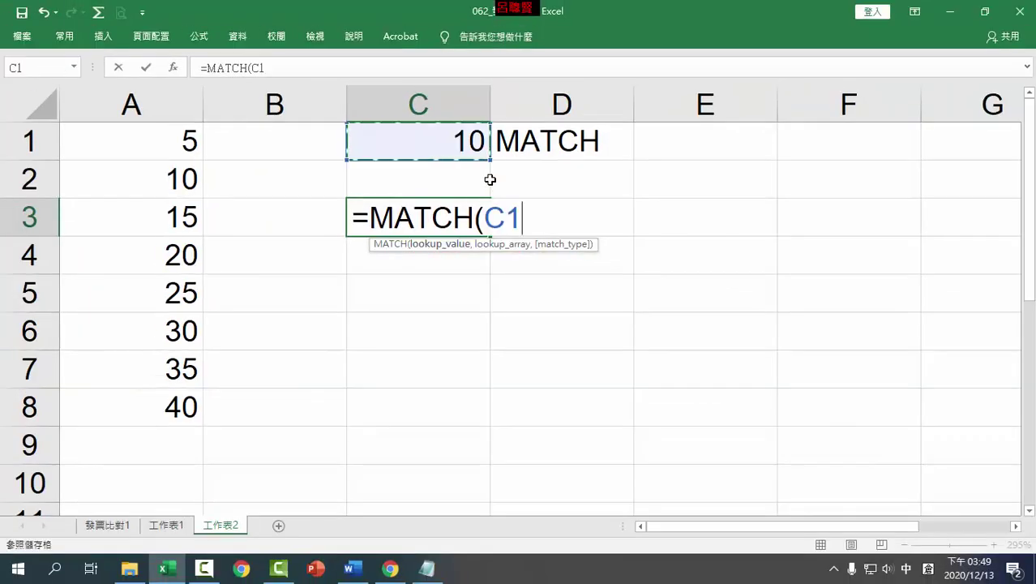
text(,)
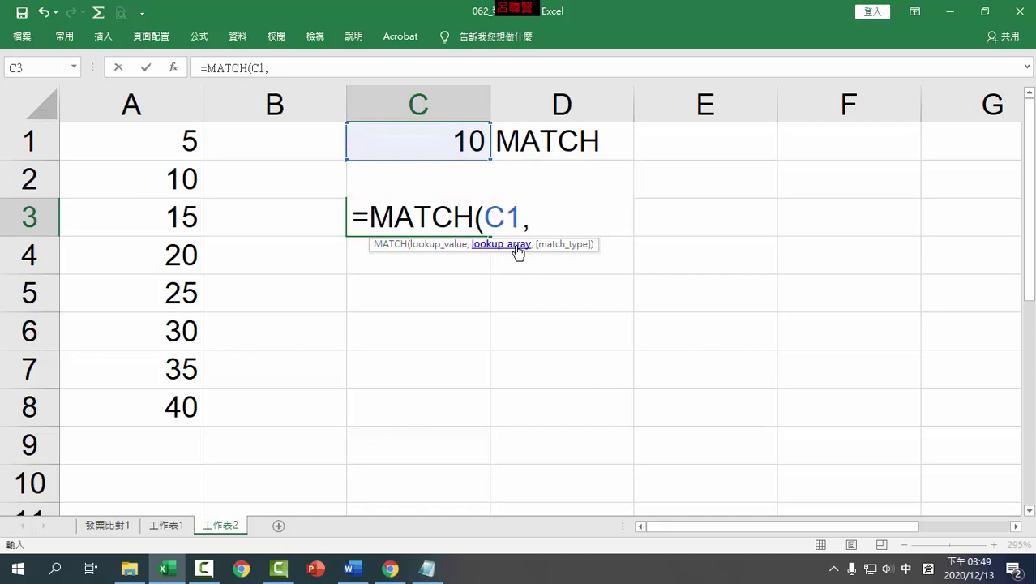
drag(191, 150, 167, 396)
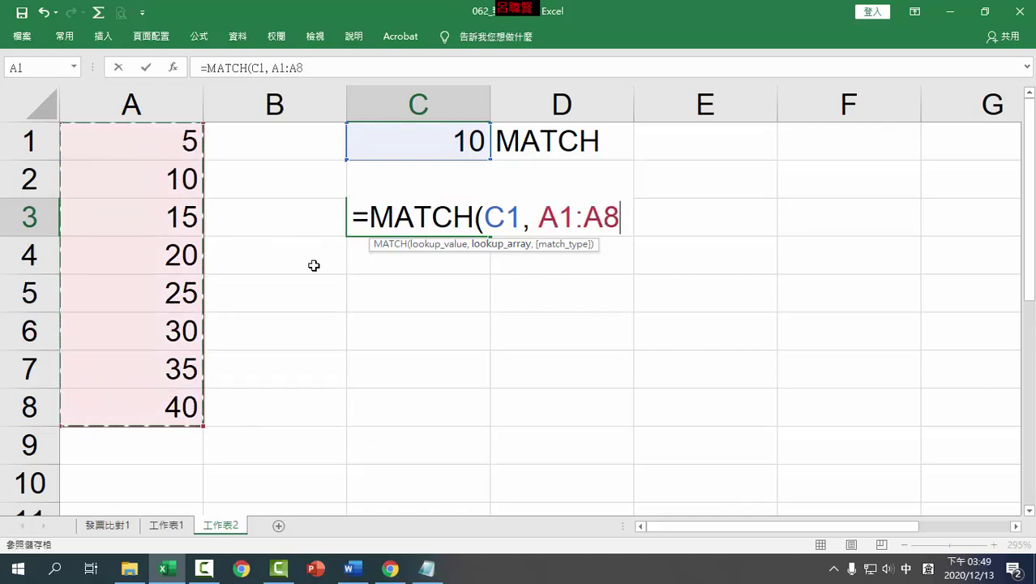
text(,)
click(699, 278)
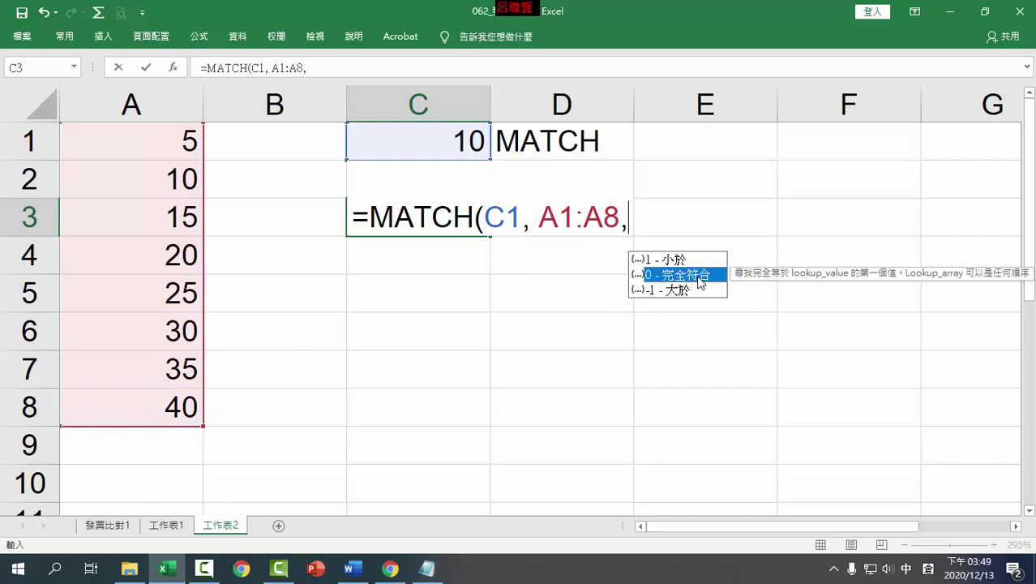
double_click(699, 277)
key(Return)
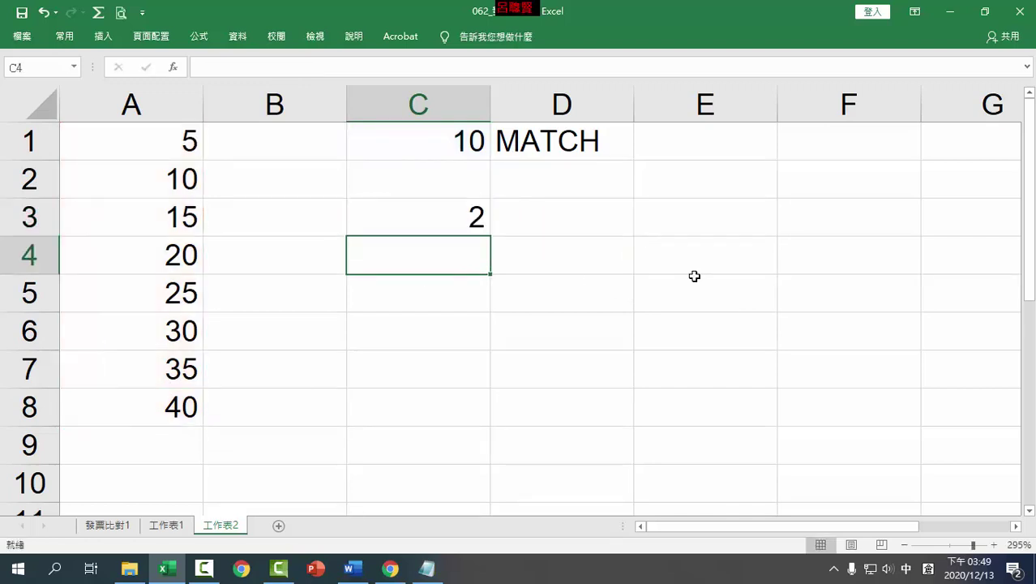
Step: Try 15 and then 40 as the lookup value in C1
click(471, 142)
text(1)
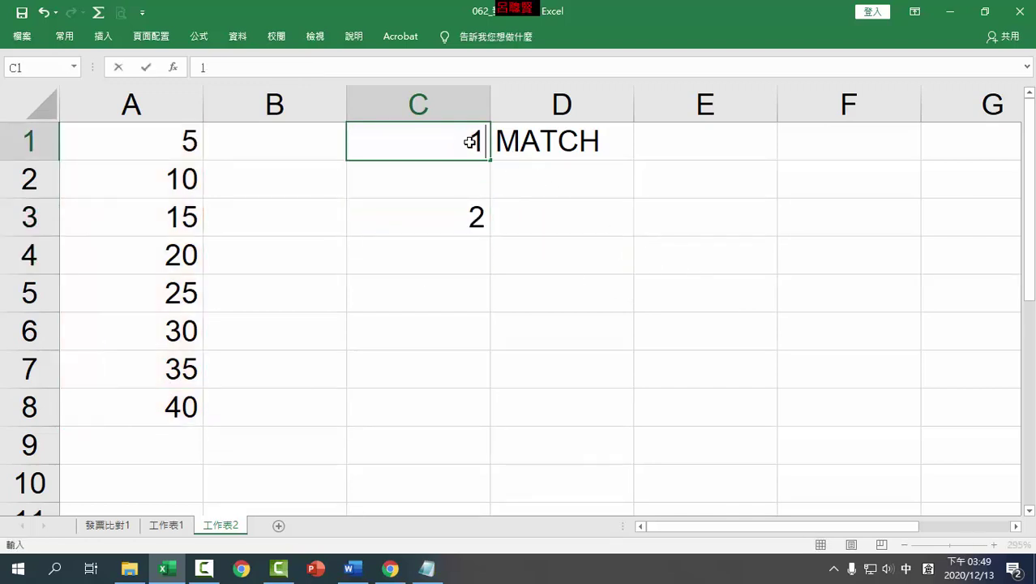
text(5)
key(Return)
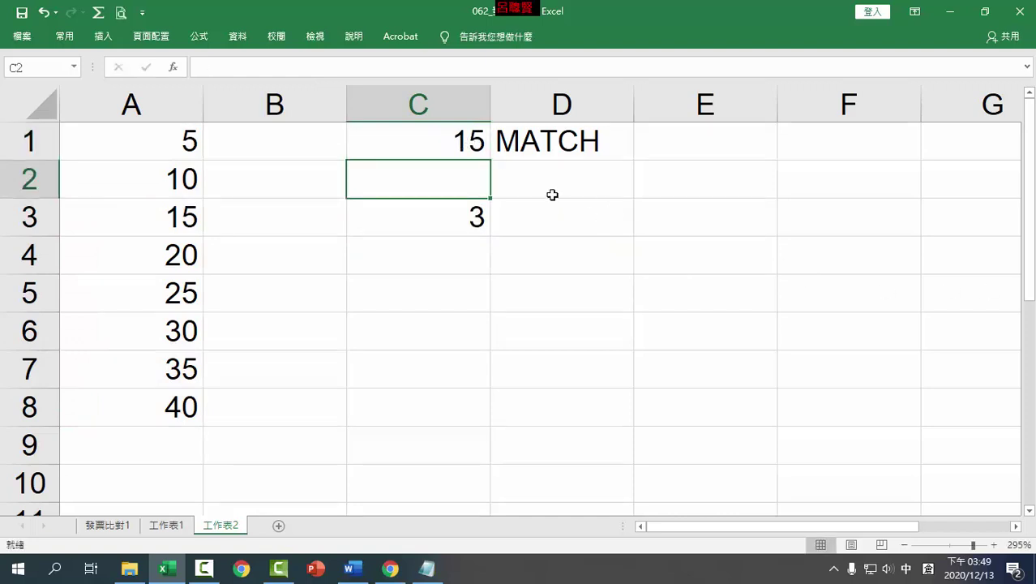
click(471, 146)
double_click(472, 149)
key(BackSpace)
key(BackSpace)
text(40)
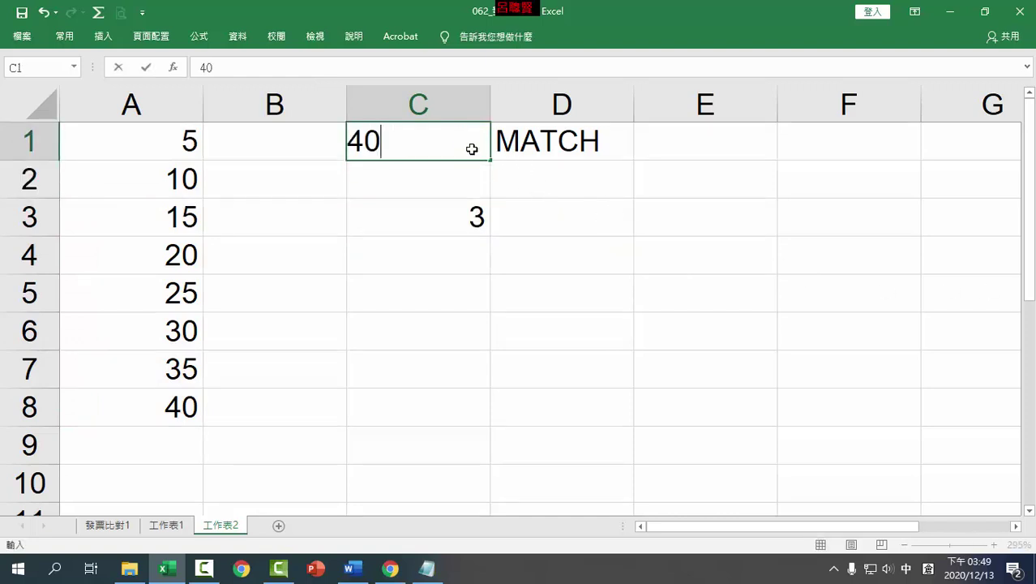
key(Return)
Step: Set C1 to 5, check C3's MATCH formula, then go to the 發票比對1 sheet
click(471, 149)
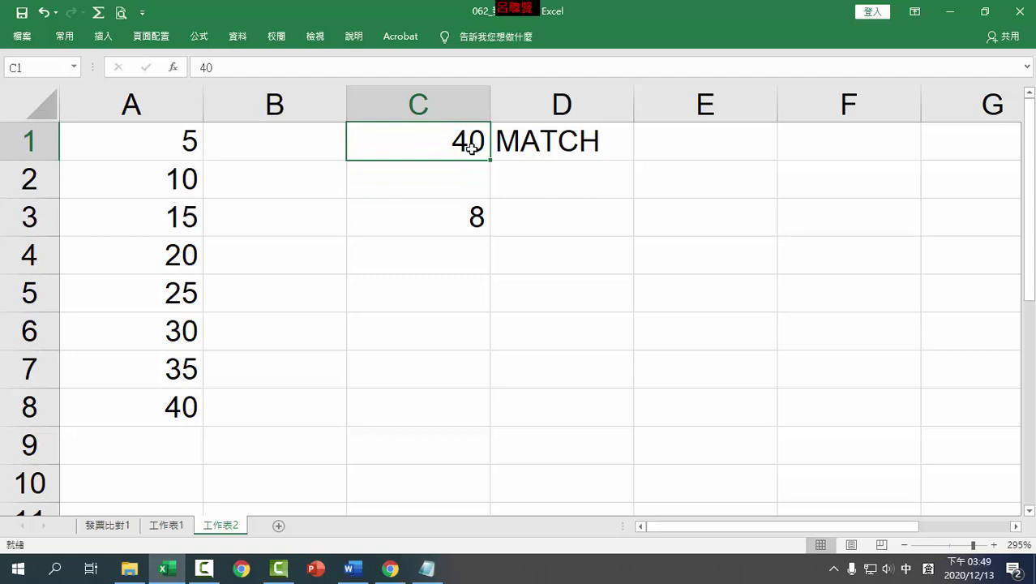
text(5)
key(Return)
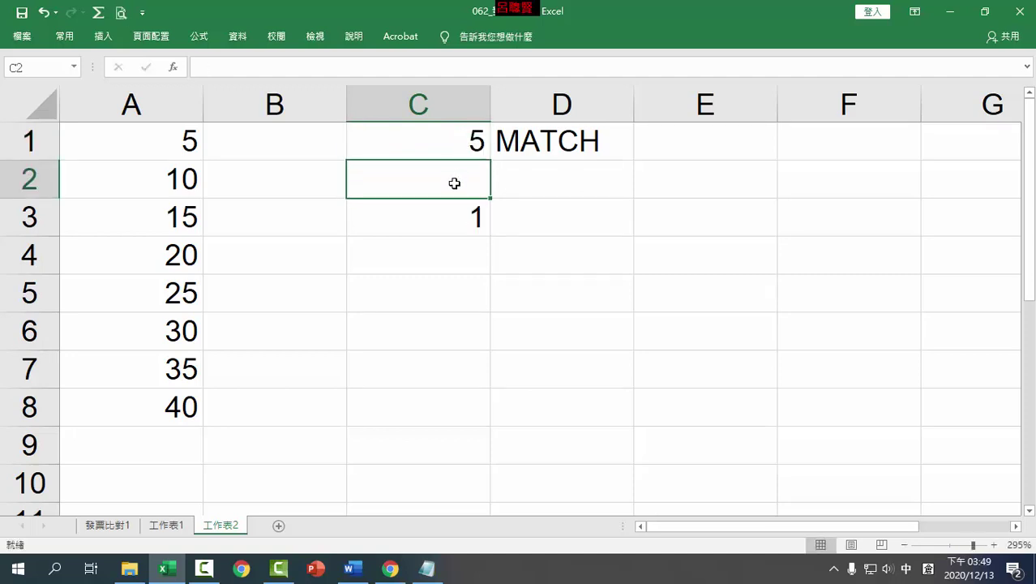
click(458, 213)
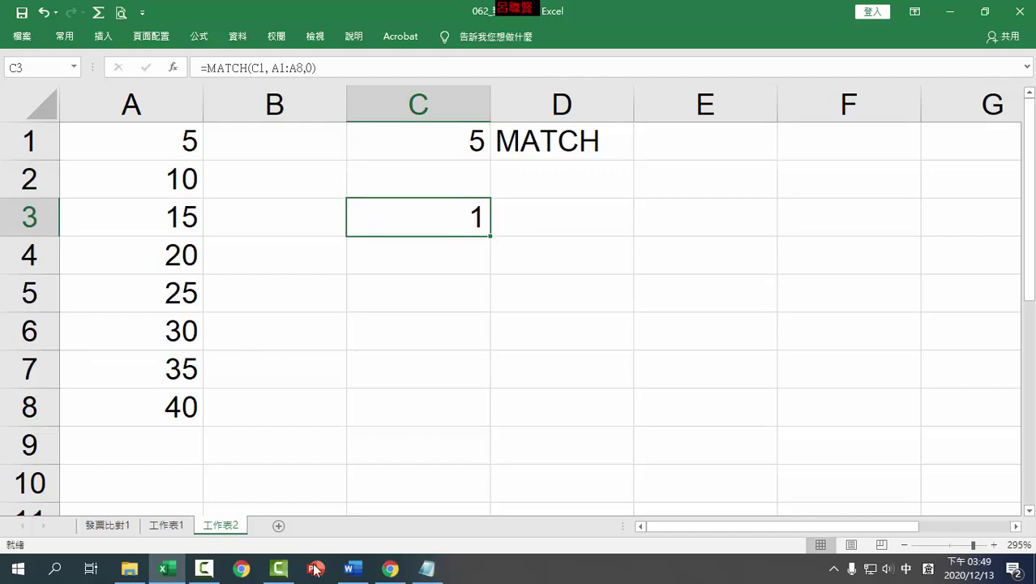
click(110, 527)
Step: Examine the #N/A MATCH formula in D180 and the COUNTIF formula in C180 without changes
click(571, 246)
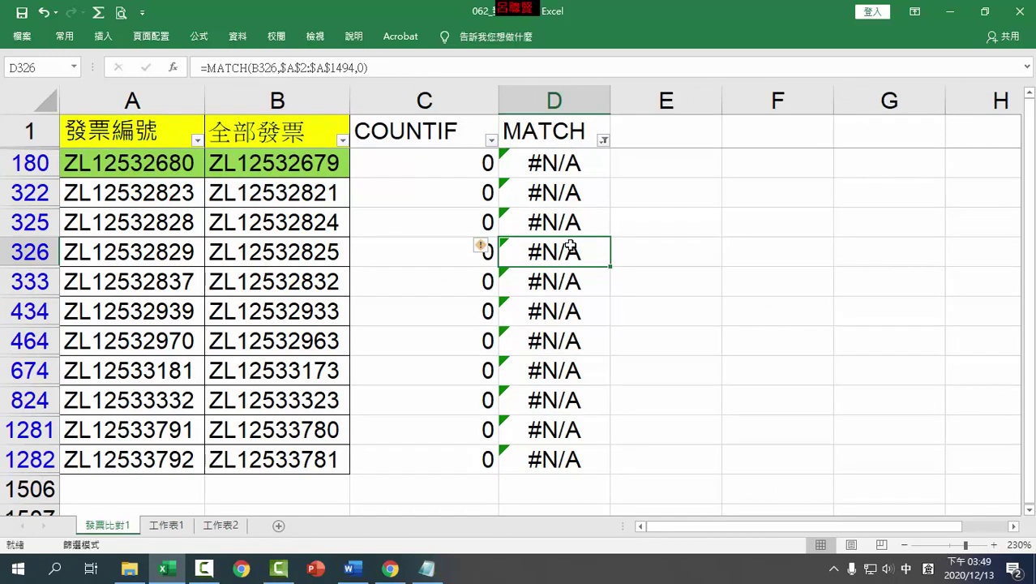
double_click(559, 166)
click(654, 165)
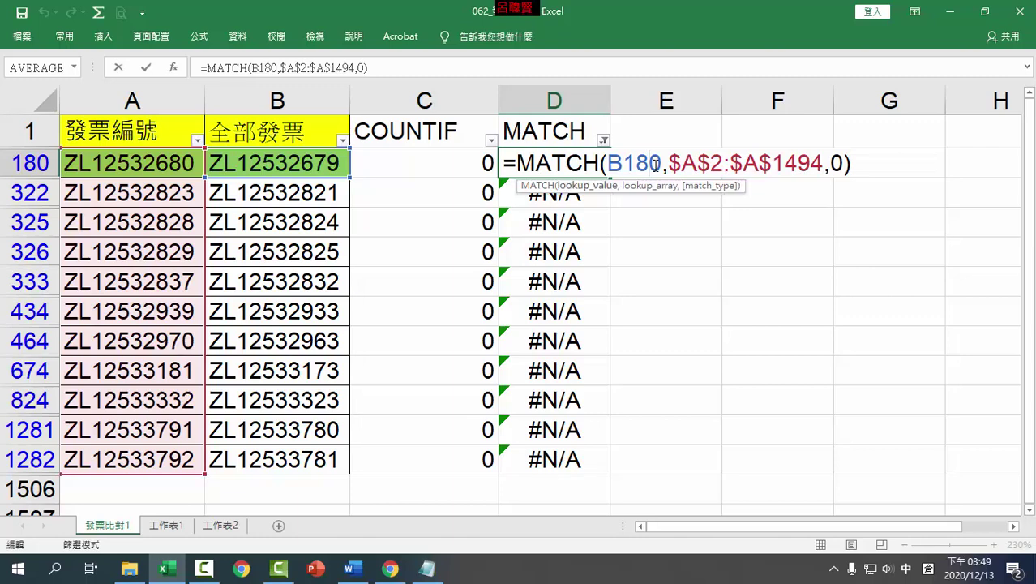
key(Escape)
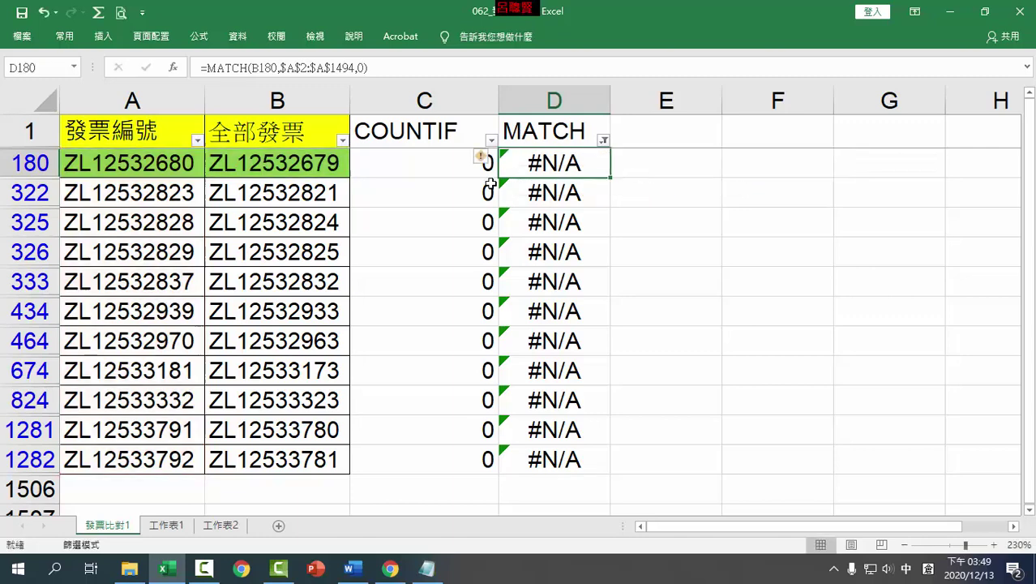
double_click(460, 166)
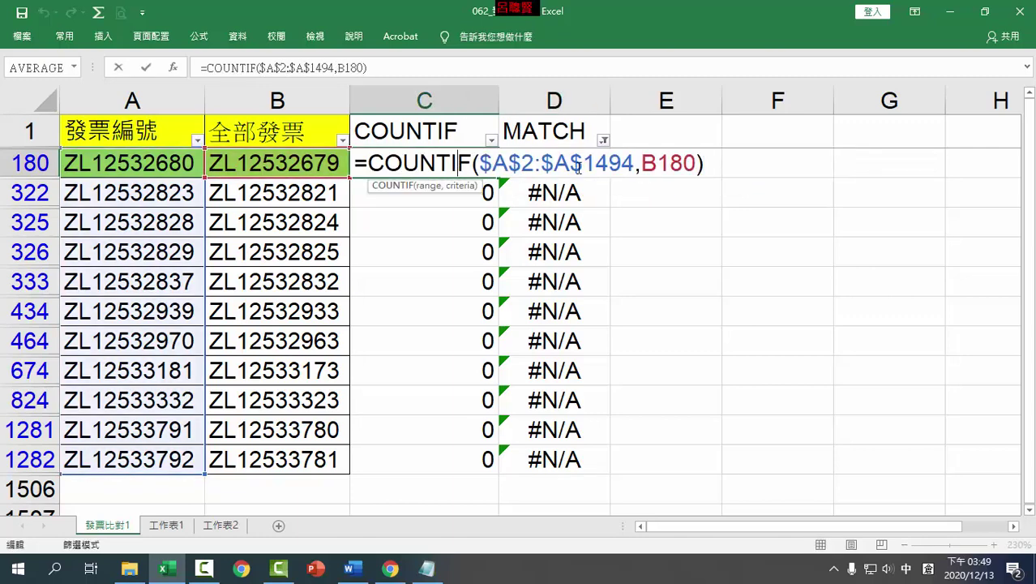
click(657, 164)
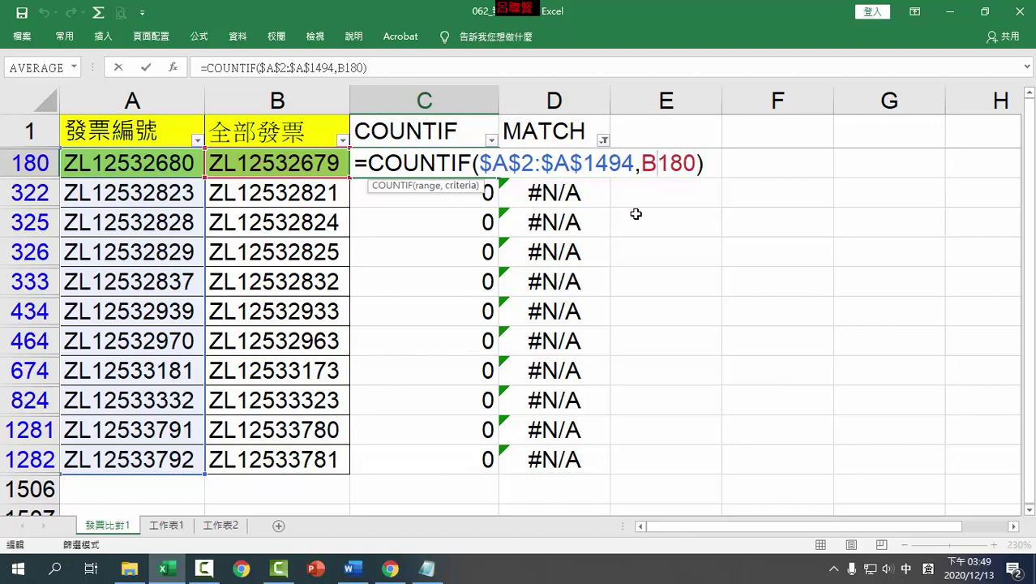
key(Escape)
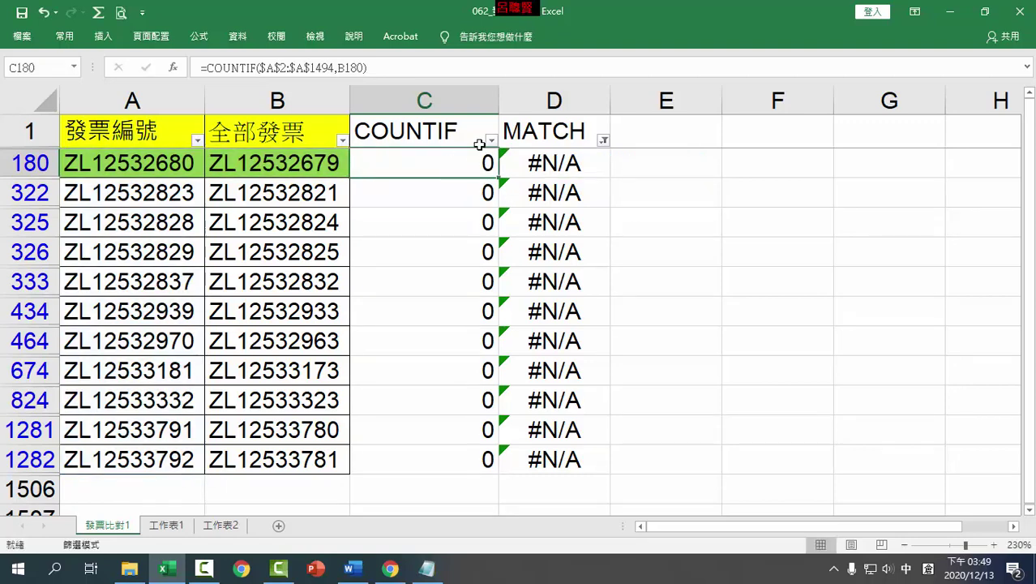
Step: Clear the MATCH column's filter to show all rows, then check formulas in D2 and C2
click(491, 141)
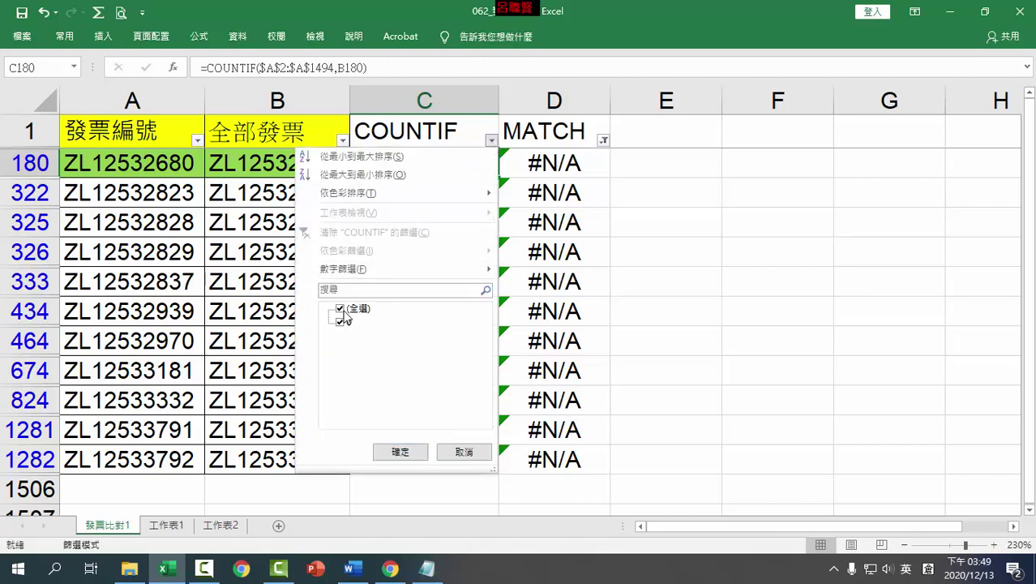
click(464, 451)
click(603, 140)
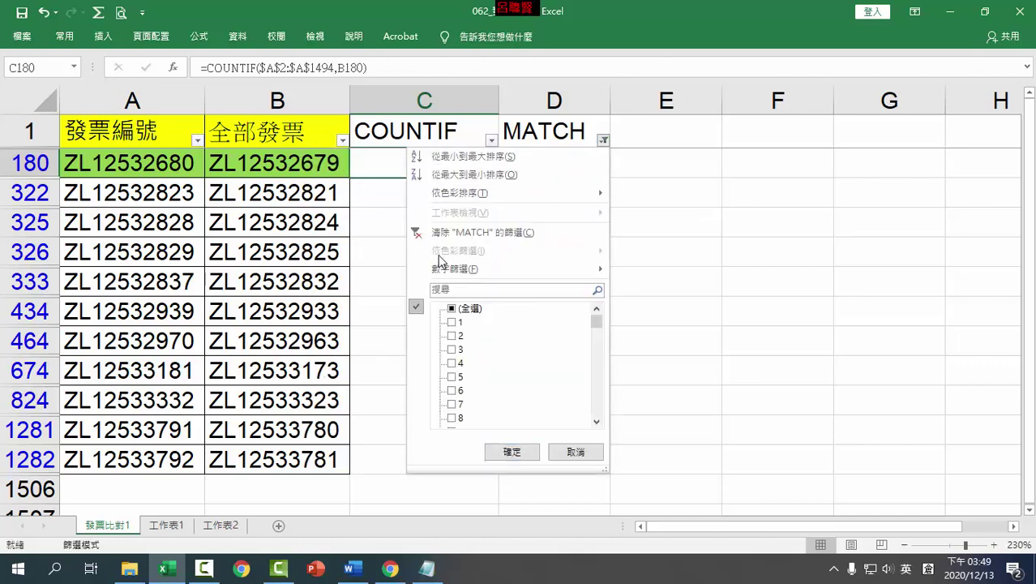
click(452, 309)
click(454, 232)
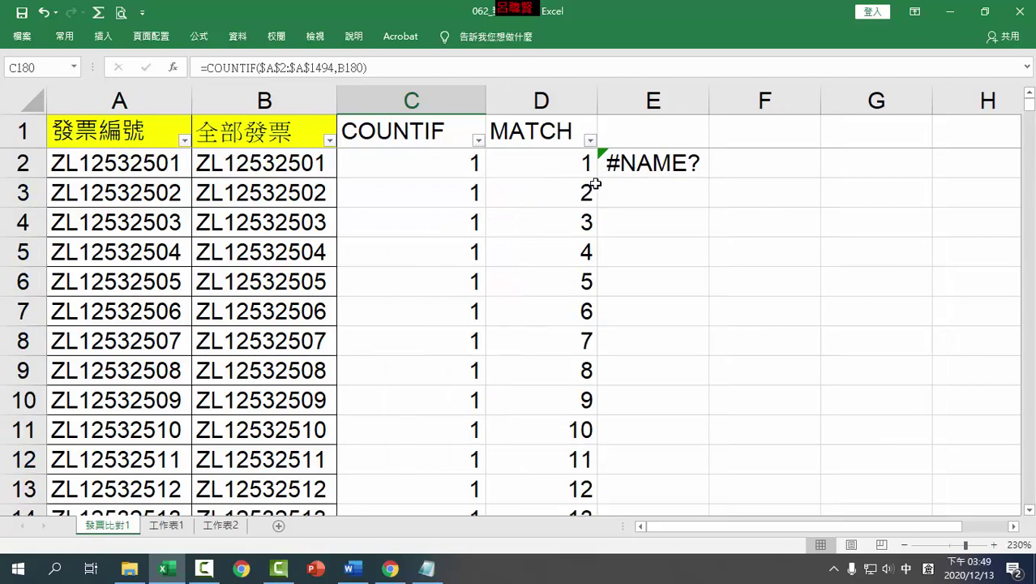
click(571, 162)
click(459, 160)
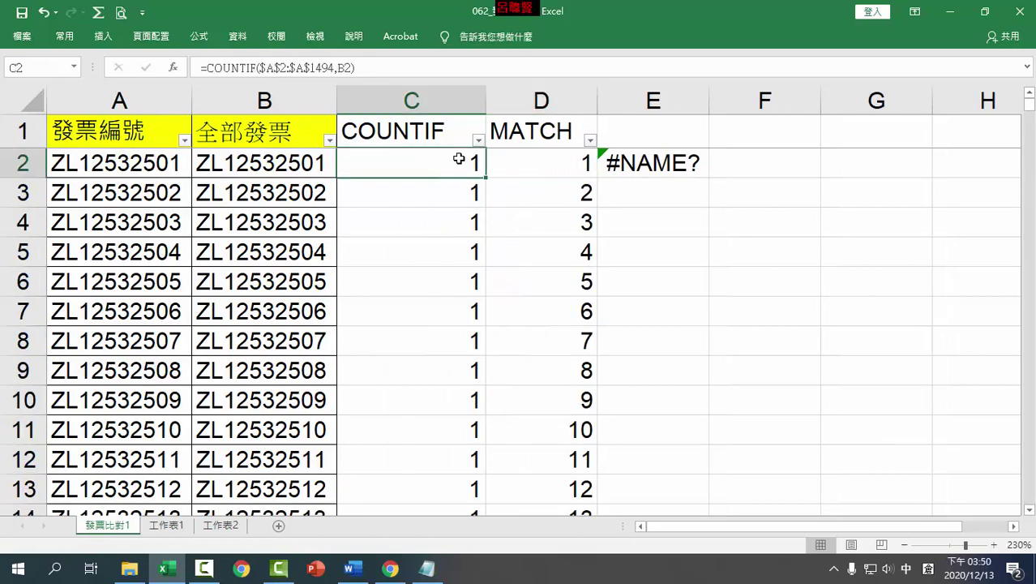
Step: On sheet 工作表2, delete the 0 match type from C3's MATCH formula
click(221, 525)
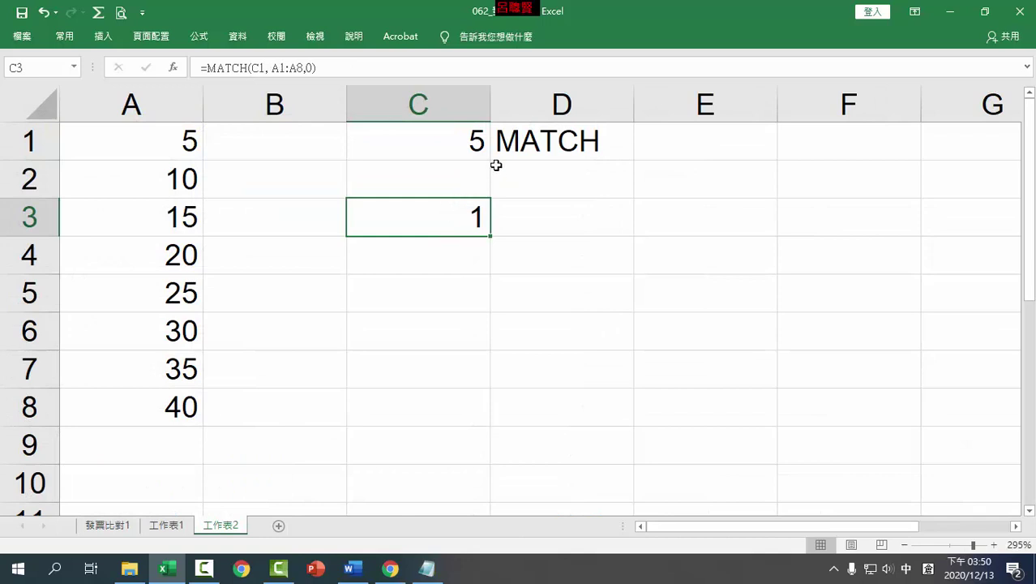
click(578, 145)
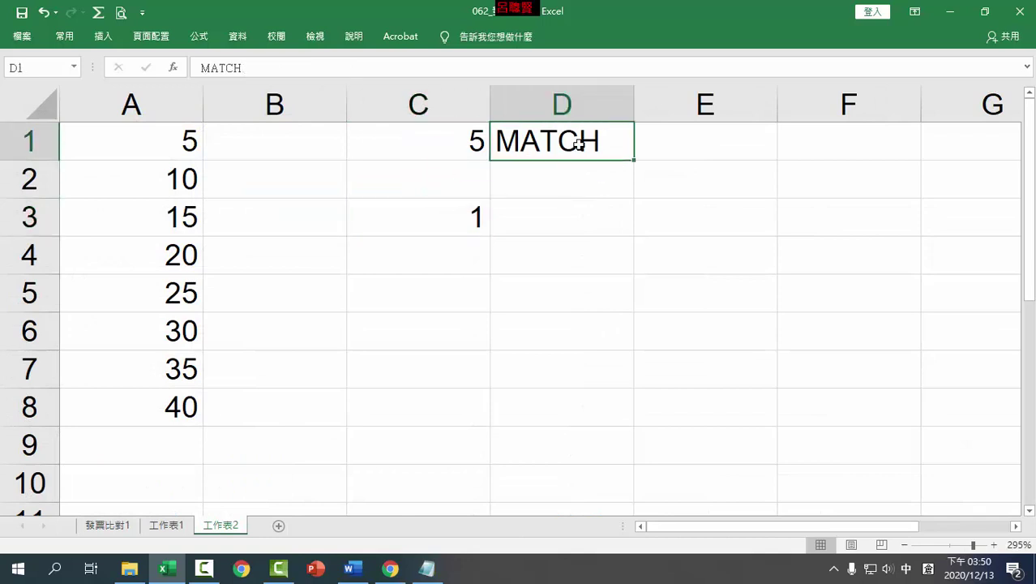
click(474, 209)
double_click(474, 209)
click(636, 219)
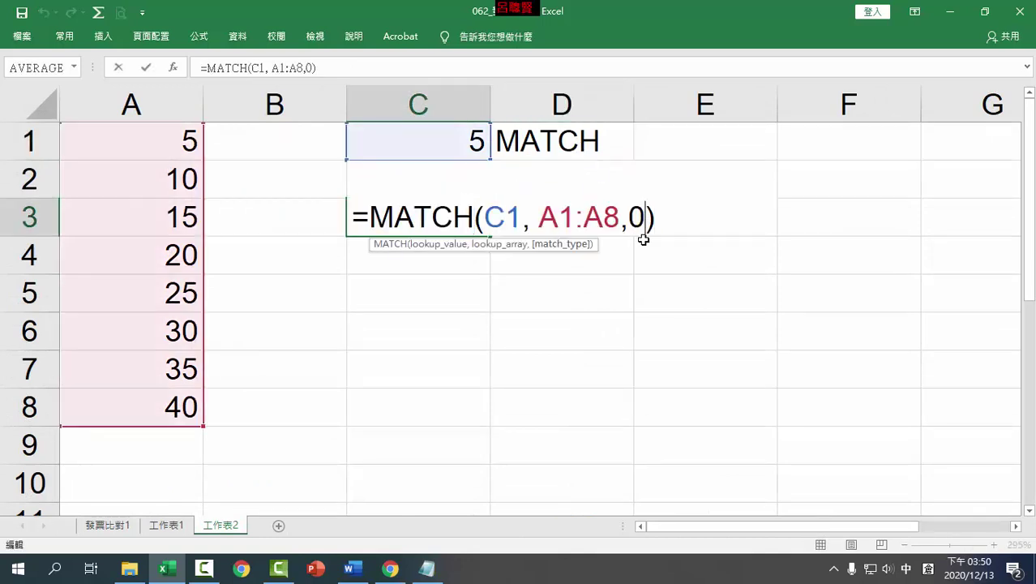
key(BackSpace)
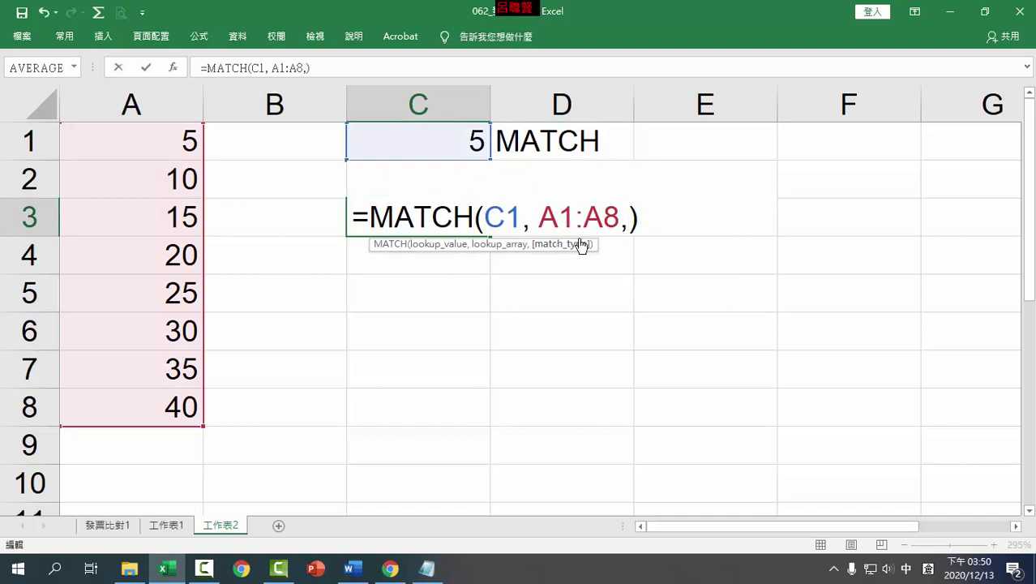
key(ctrl+Return)
Step: Set the lookup value in C1 to 6 and select the list A1:A8
click(474, 146)
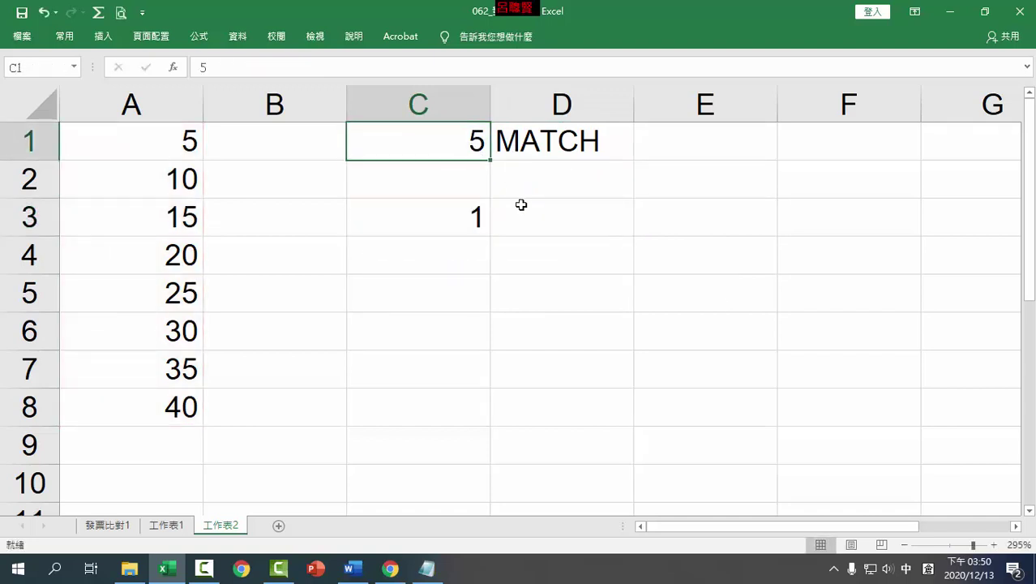
text(6)
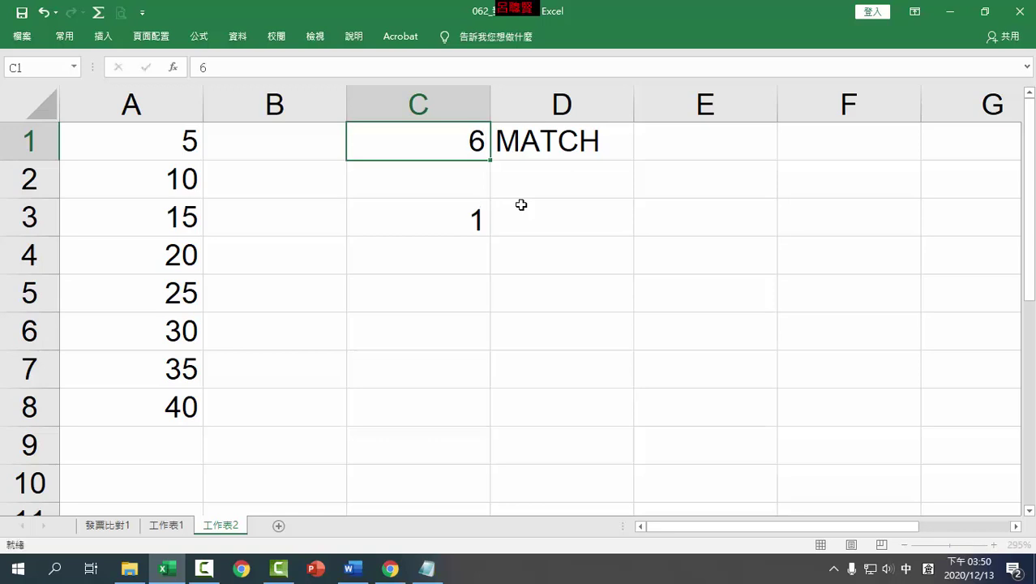
key(Return)
click(466, 155)
drag(164, 145, 150, 409)
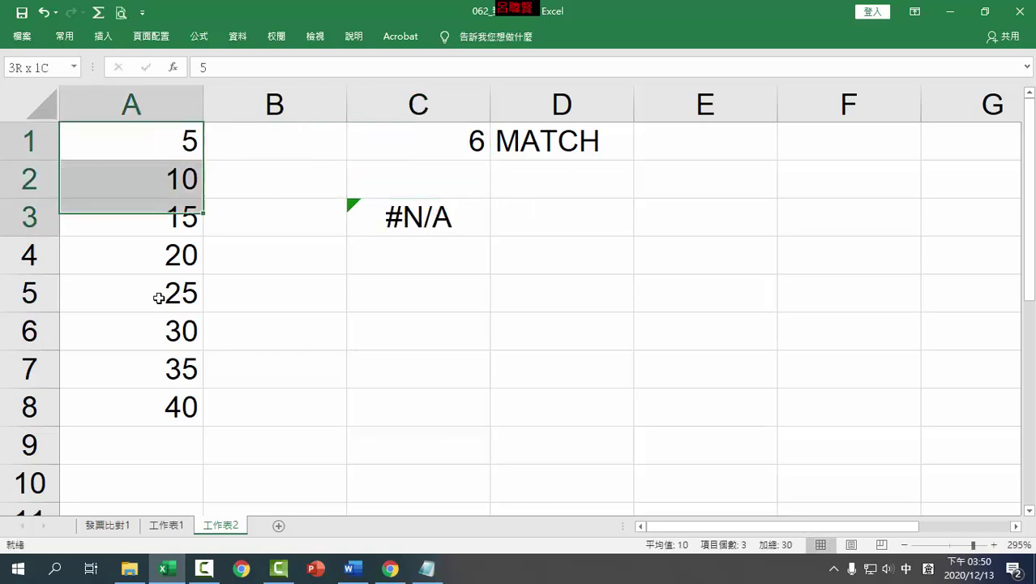
Step: Change C3's MATCH match type to 1 (less than), so it returns 1
double_click(431, 224)
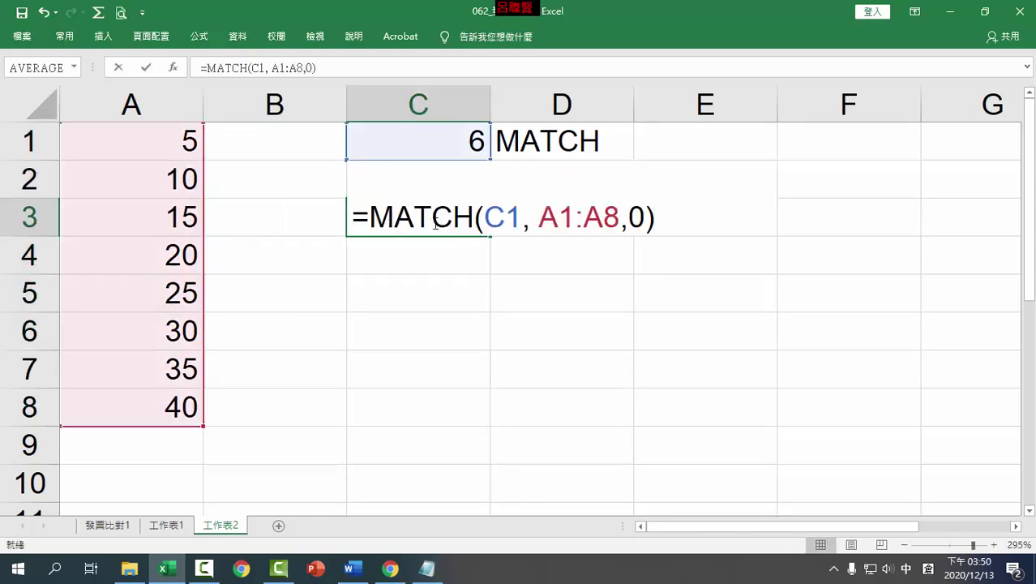
double_click(637, 219)
key(BackSpace)
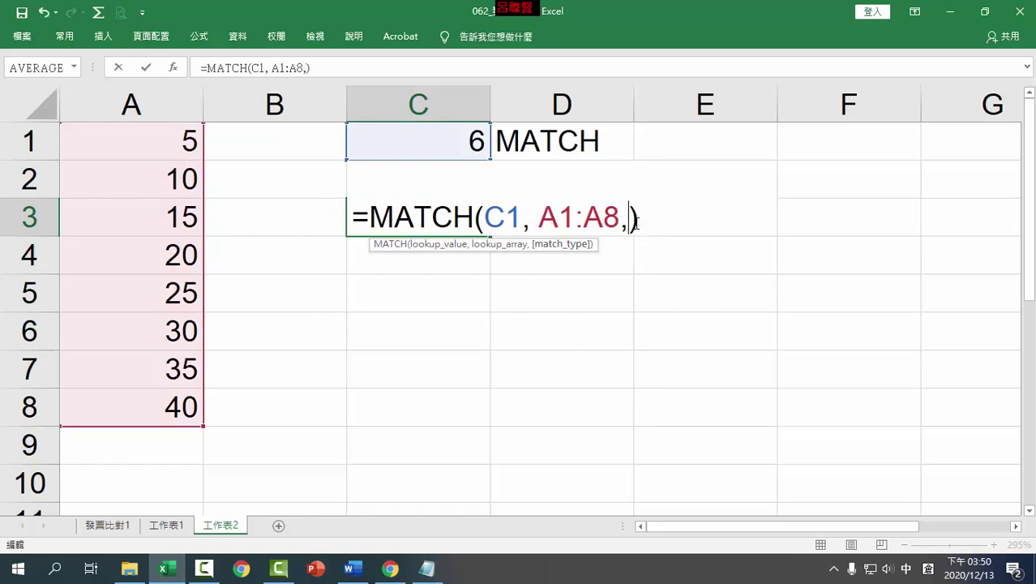
key(BackSpace)
text(,)
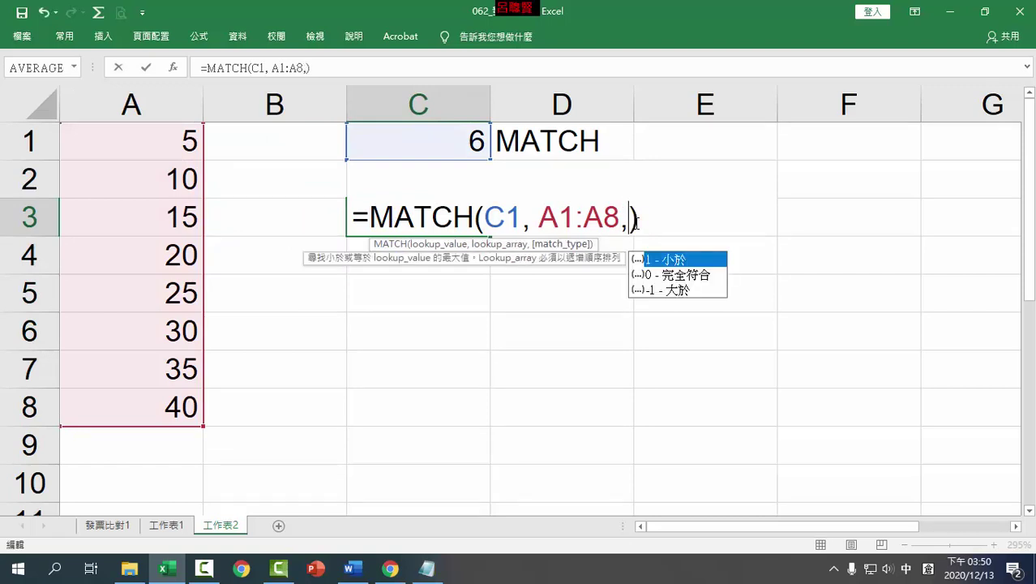
click(665, 277)
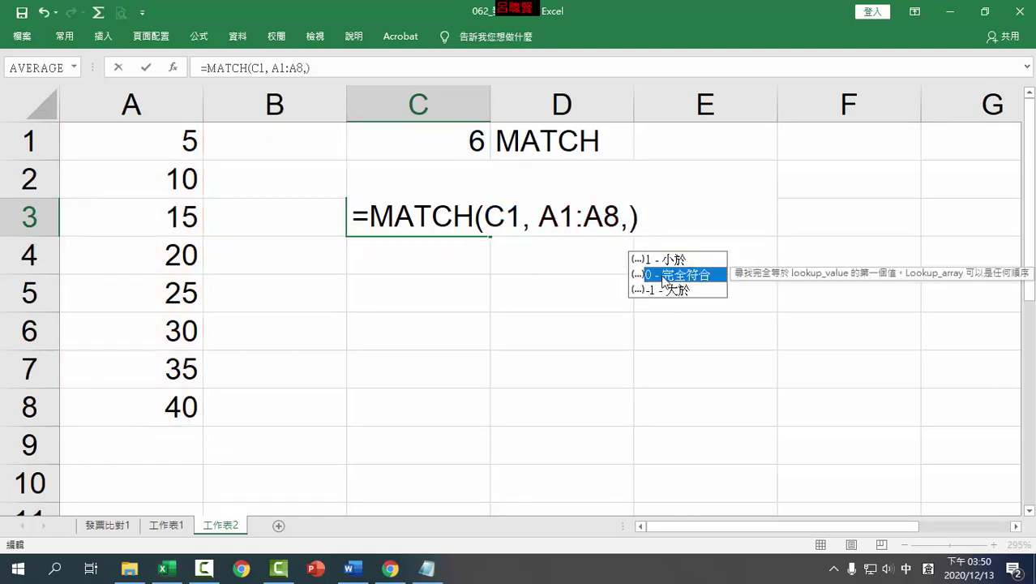
click(673, 261)
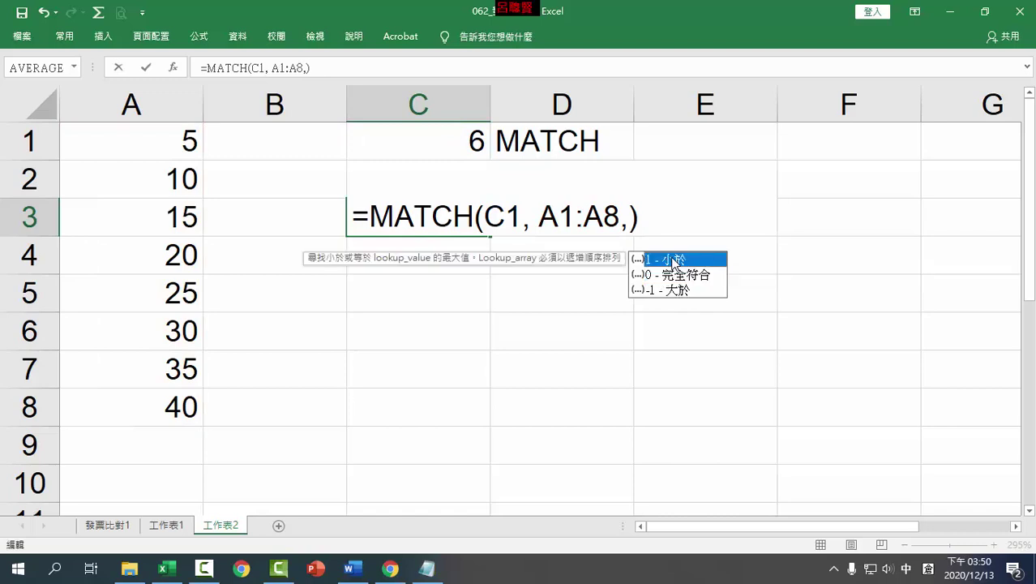
double_click(674, 261)
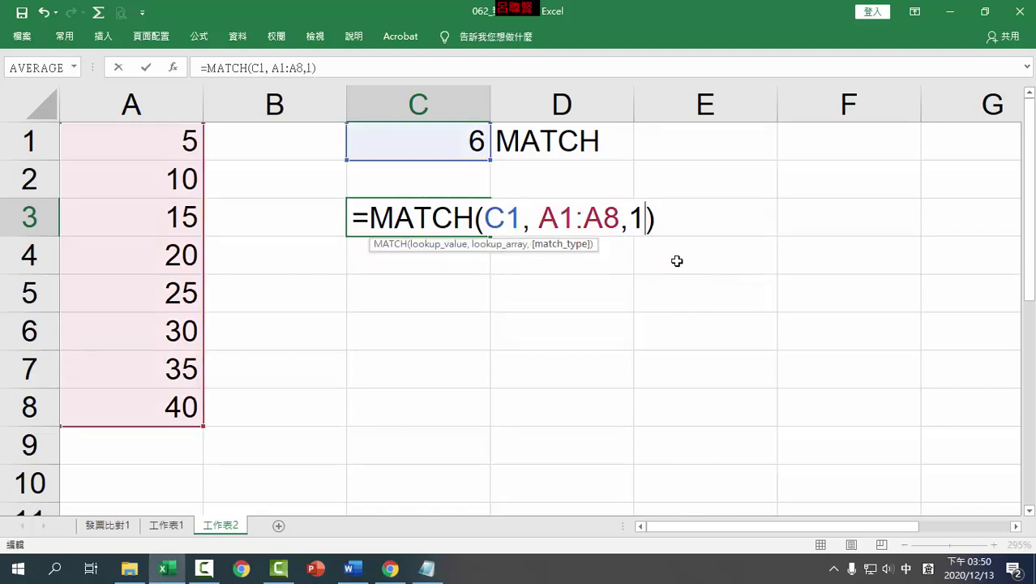
key(Return)
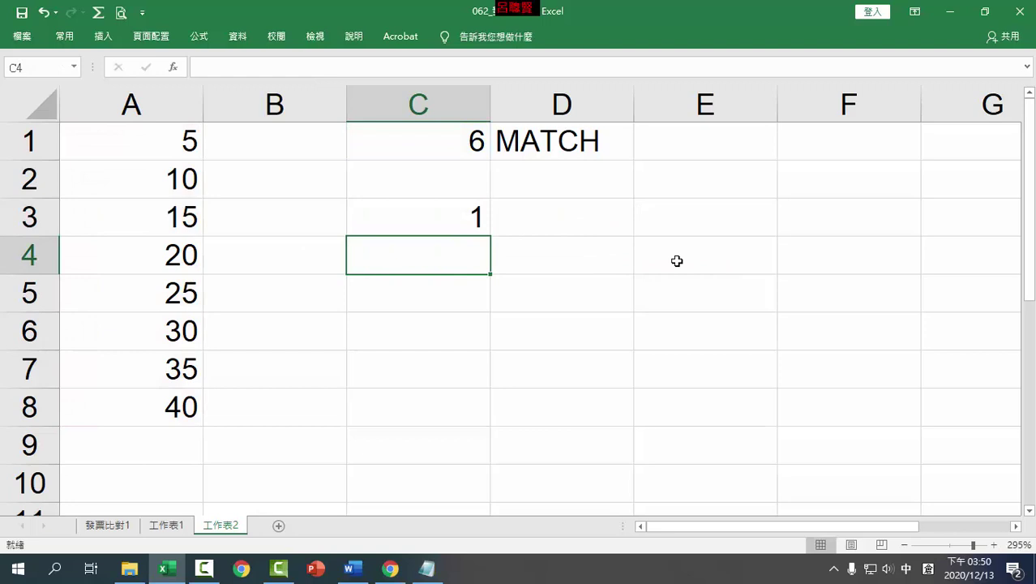
Step: Check C3's MATCH formula, then enter 5 and 6 as lookup values in C1
click(430, 216)
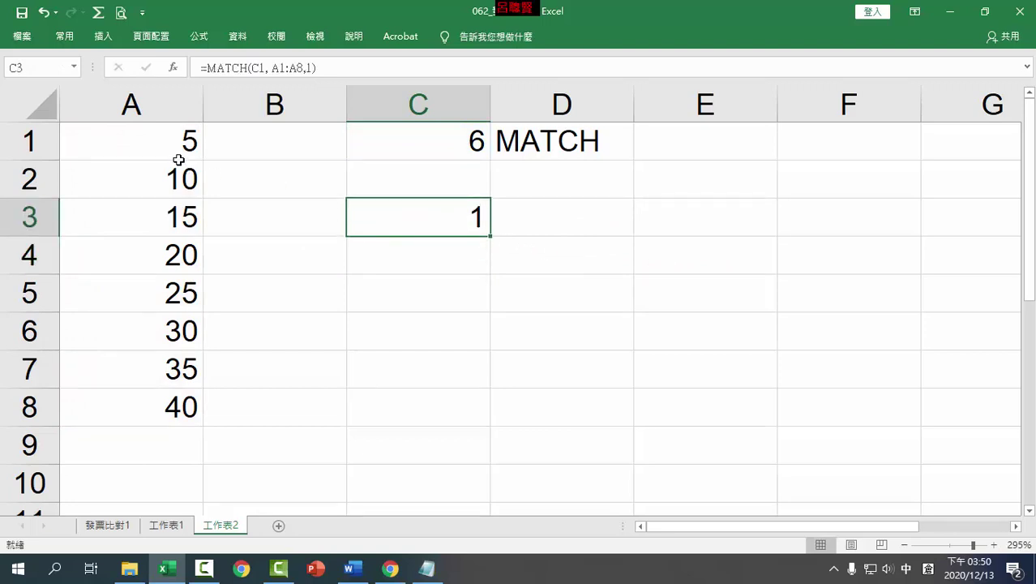
click(179, 152)
click(446, 218)
click(485, 143)
text(5)
key(Return)
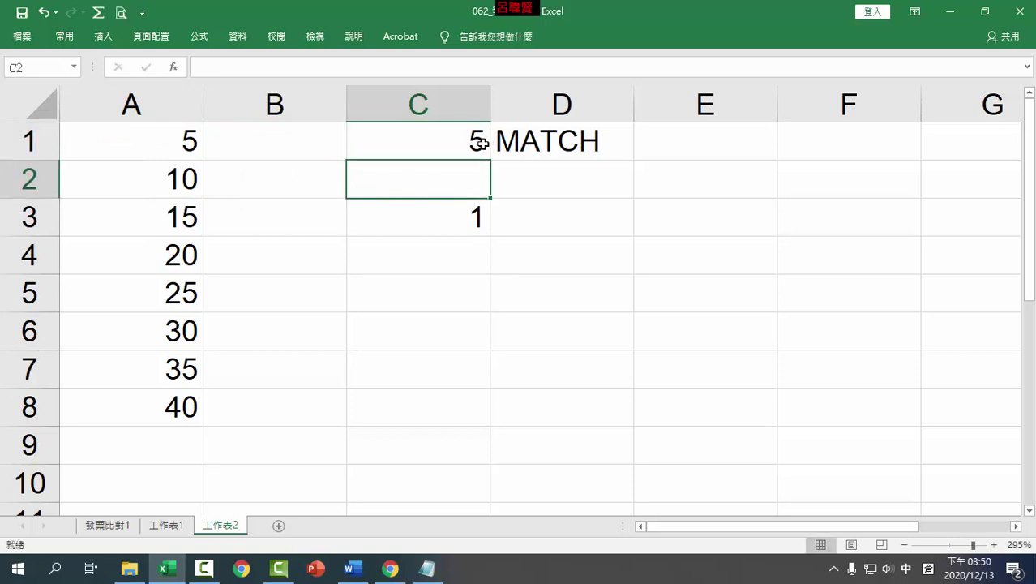
click(482, 142)
text(6)
key(Return)
Step: Continue stepping C1 through 7, 8 and 9 while C3 stays at 1
click(477, 143)
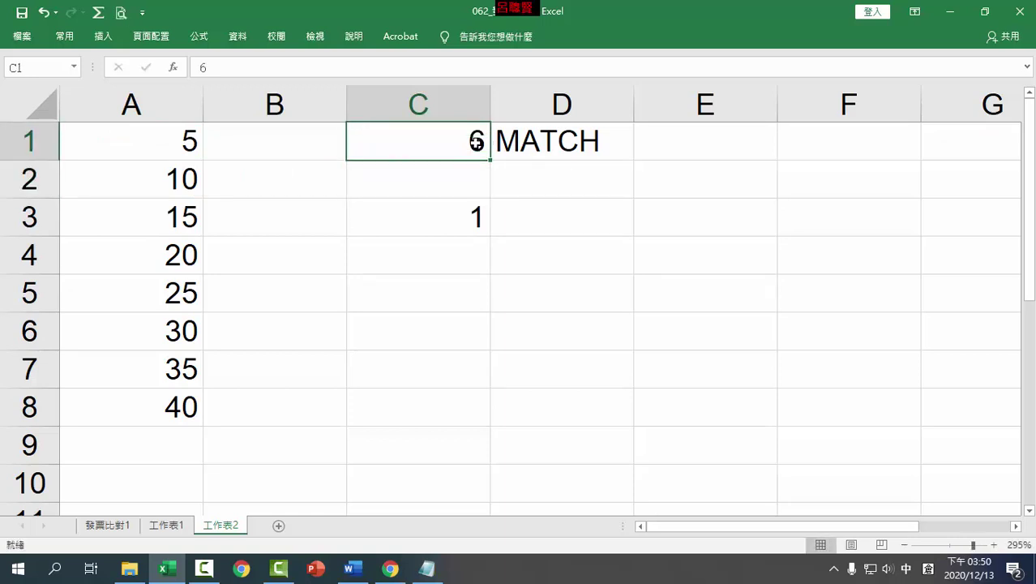
text(7)
key(Return)
click(477, 142)
text(8)
key(Return)
click(477, 143)
key(Return)
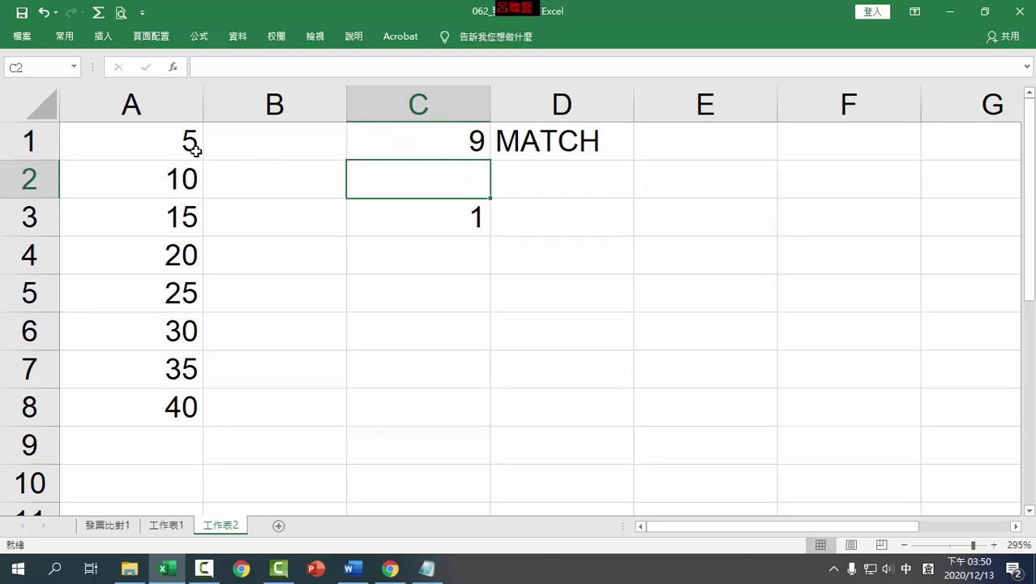
click(191, 146)
Step: Enter 10 then 11 in C1 so C3 returns 2, comparing with A2's value 10
click(452, 144)
text(1)
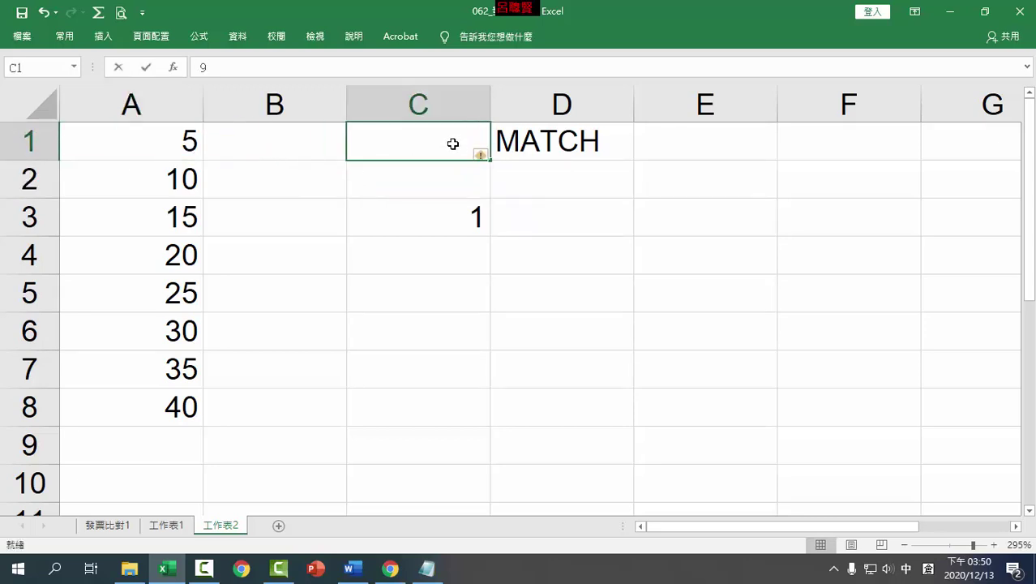
text(0)
key(Return)
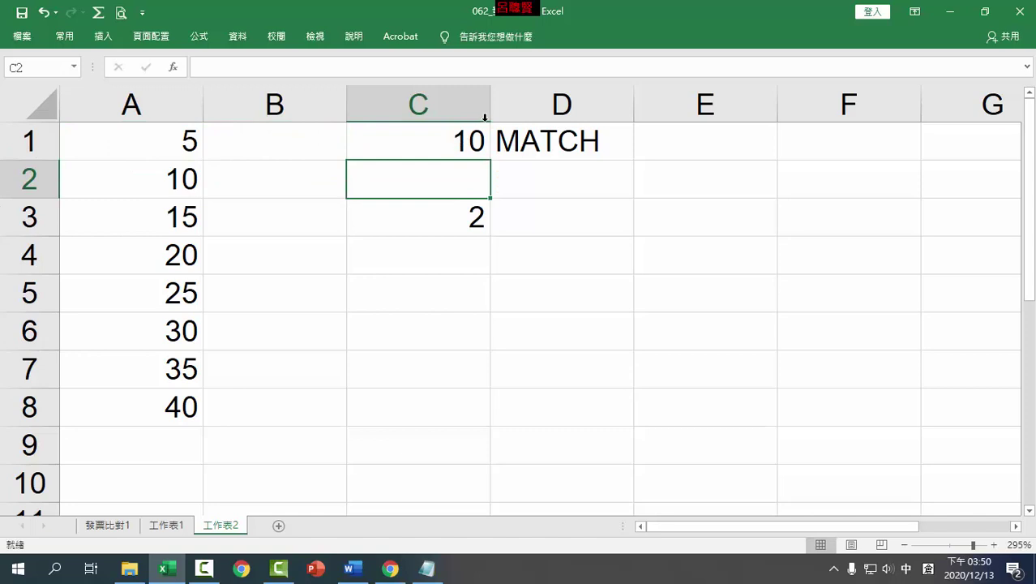
click(454, 144)
text(11)
click(459, 149)
key(Return)
click(186, 182)
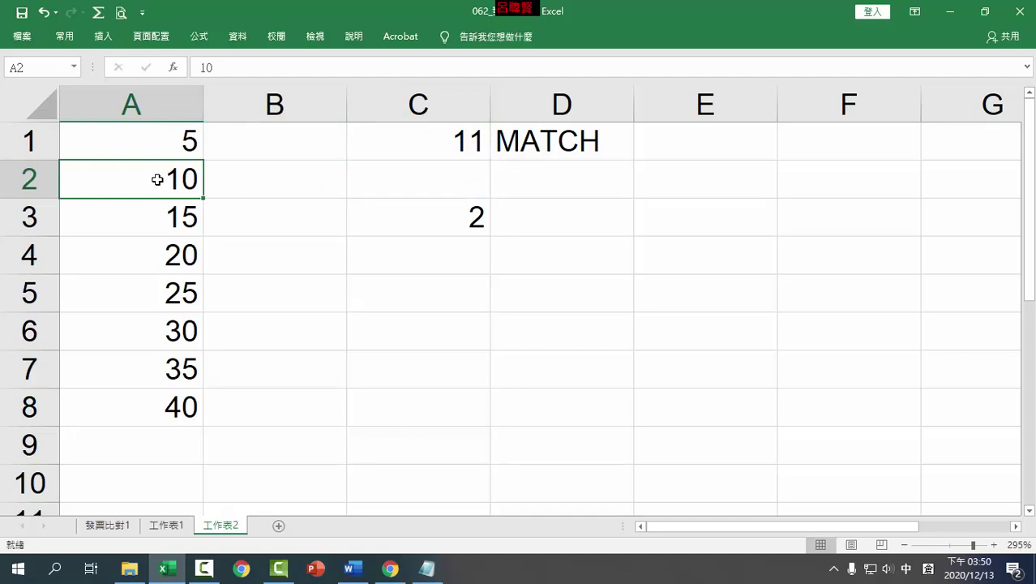
click(552, 145)
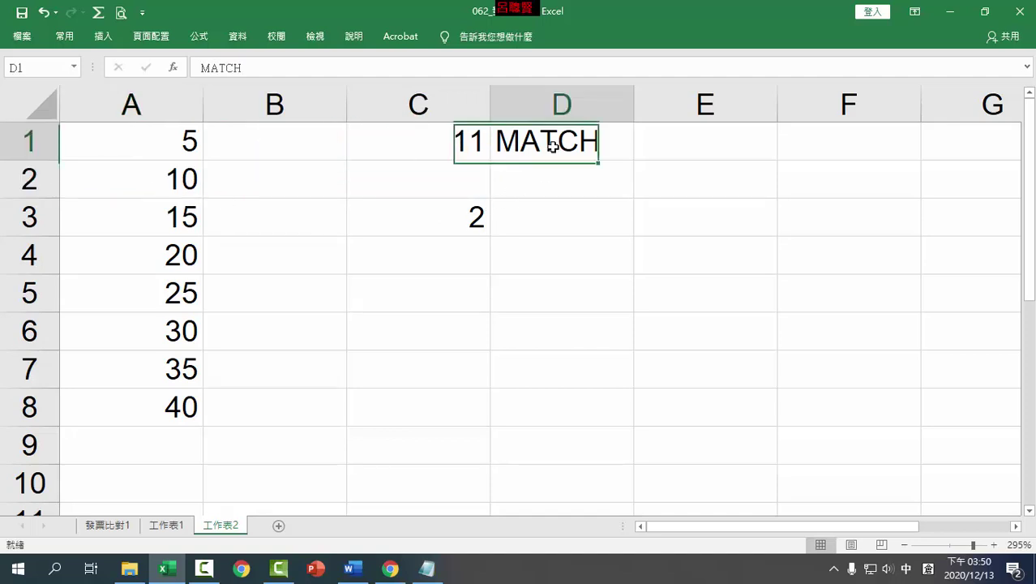
click(464, 219)
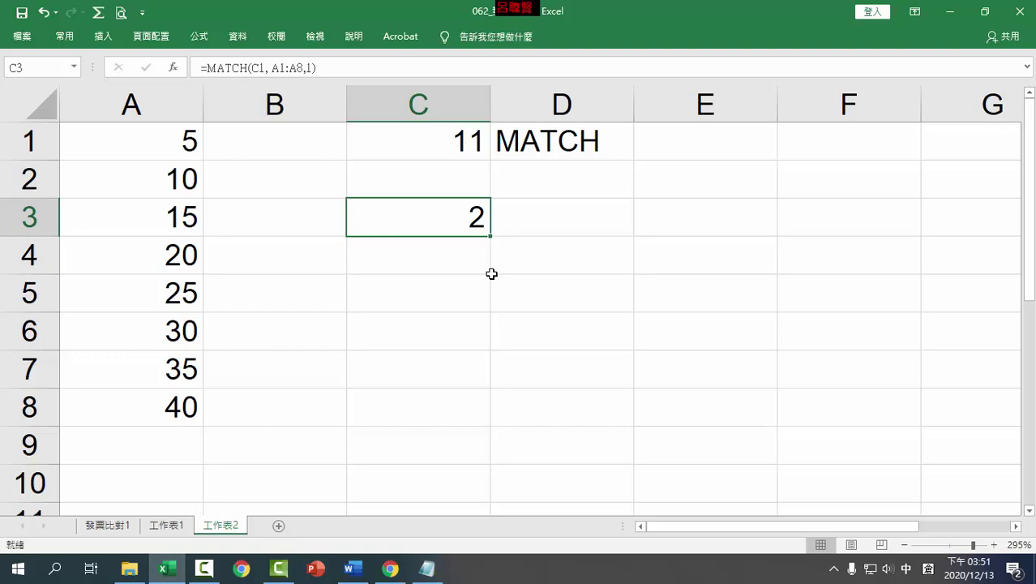
Step: Enter 6 then 11 in C1, comparing them with list values 5 and 10
click(162, 143)
click(469, 156)
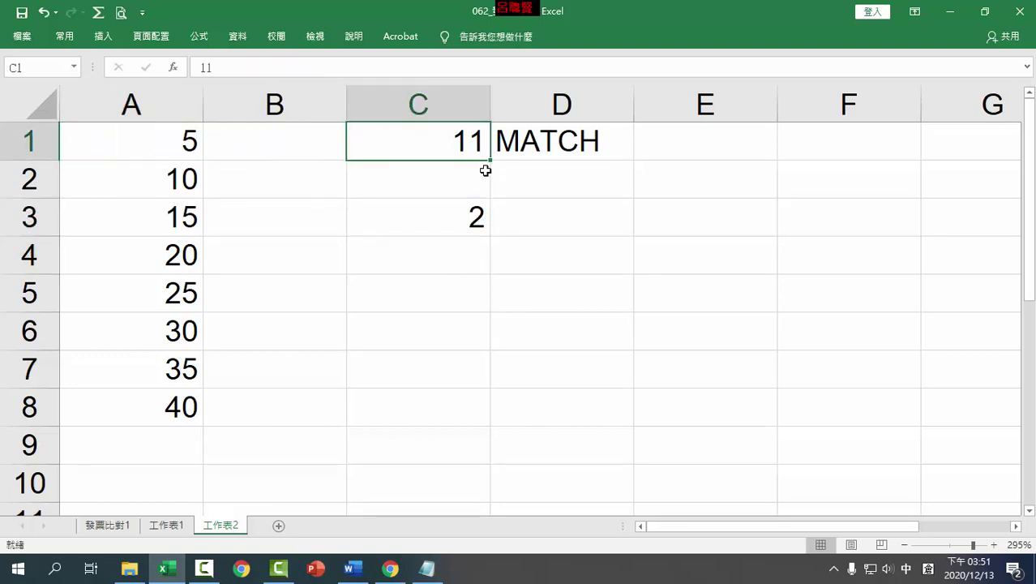
text(6)
key(Return)
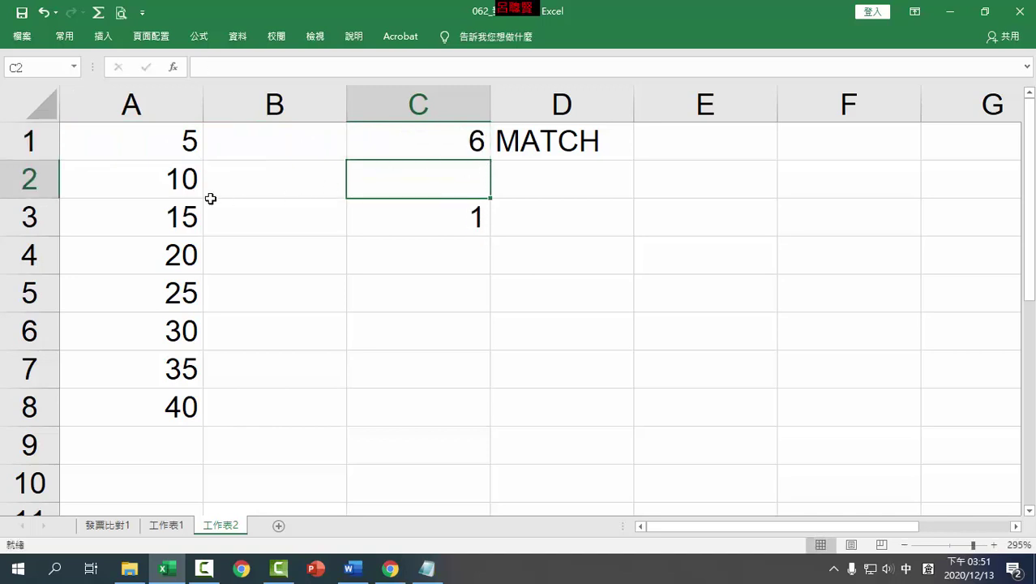
click(177, 180)
click(459, 141)
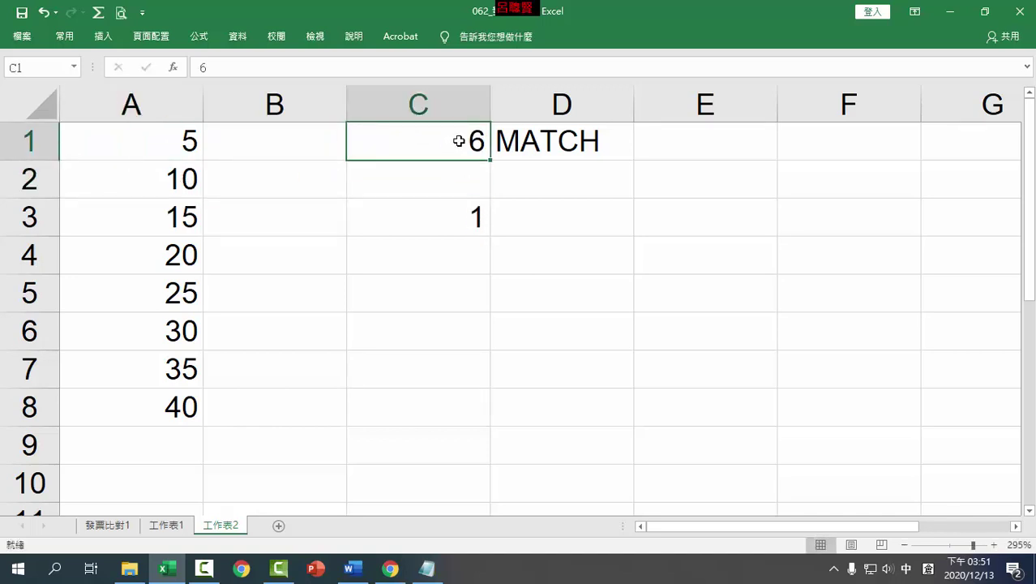
text(11)
key(Return)
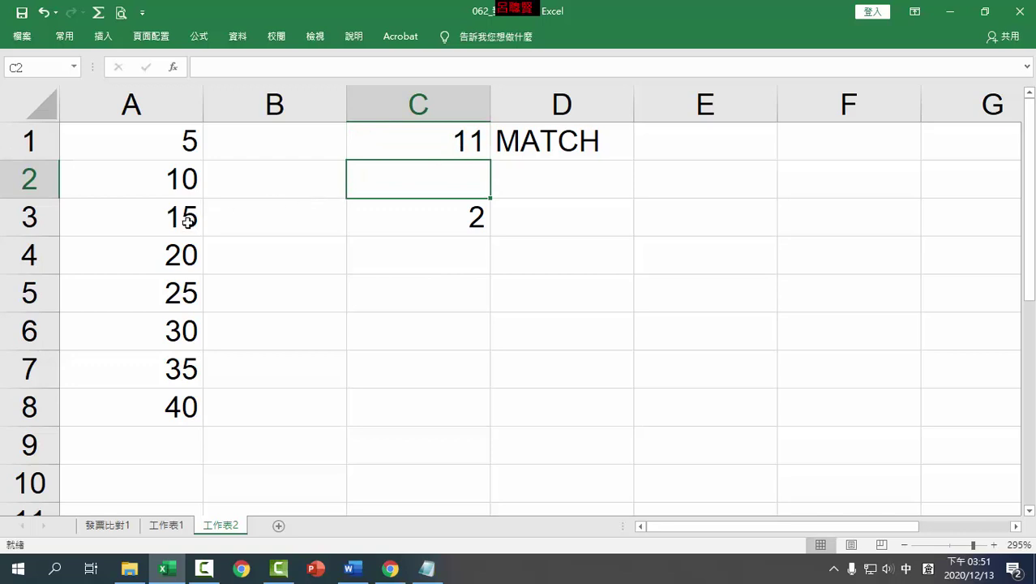
Step: Change A3 from 15 to 19 and then back to 15
click(188, 220)
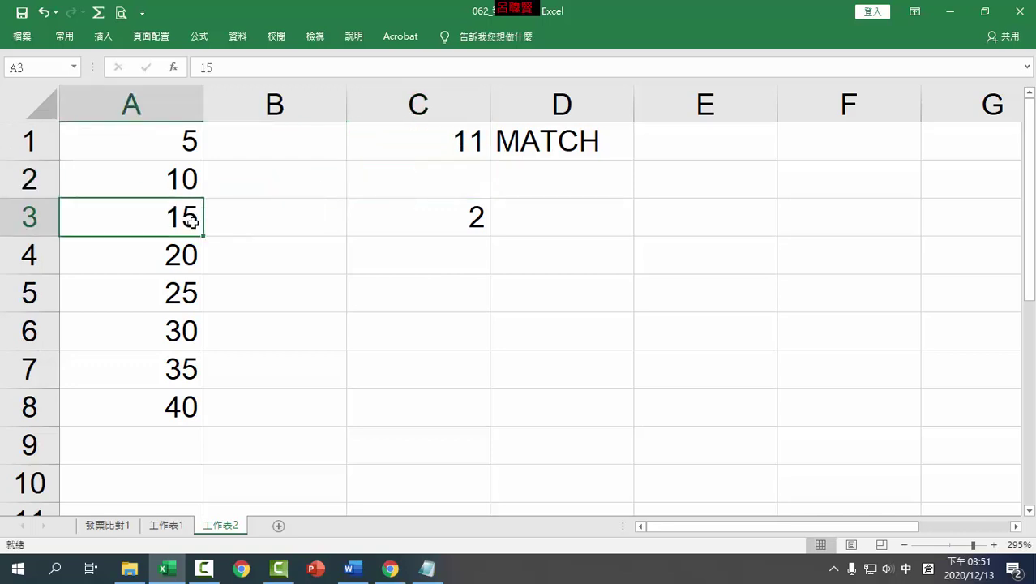
double_click(192, 221)
key(BackSpace)
text(9)
key(Return)
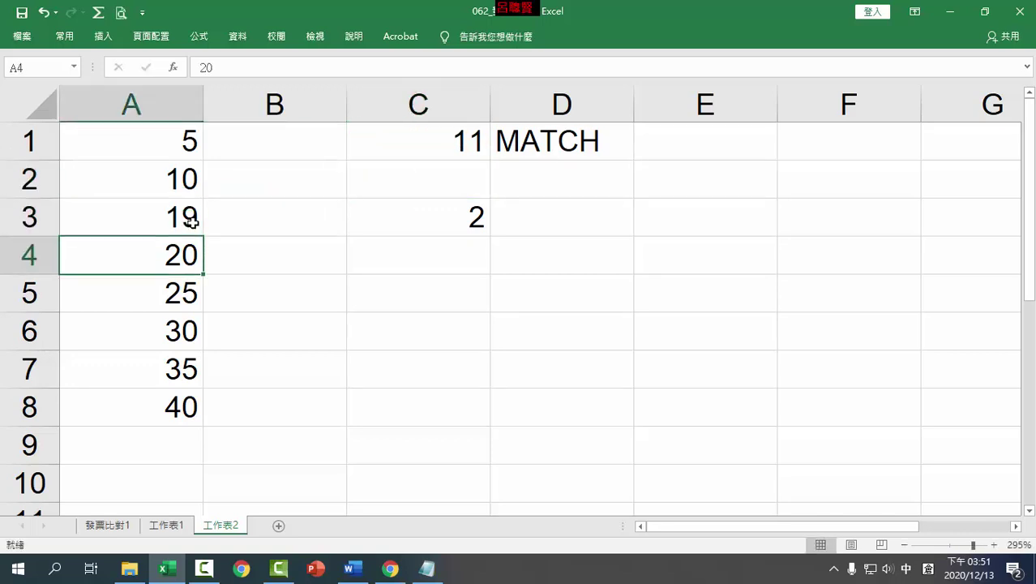
click(192, 220)
double_click(191, 221)
key(BackSpace)
text(5)
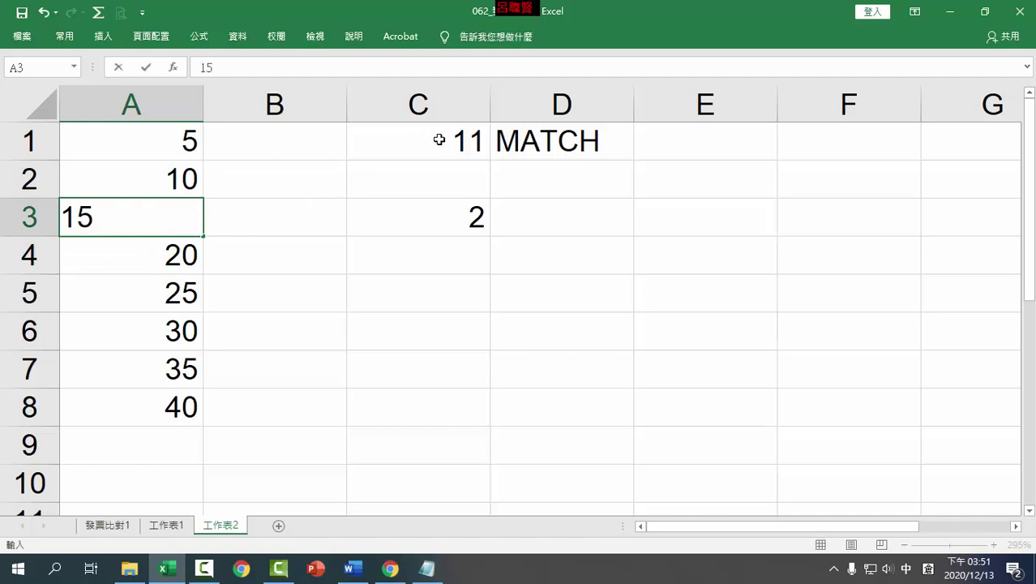
Step: Enter 19 in C1 and check that C3's MATCH returns 3
click(438, 141)
text(19)
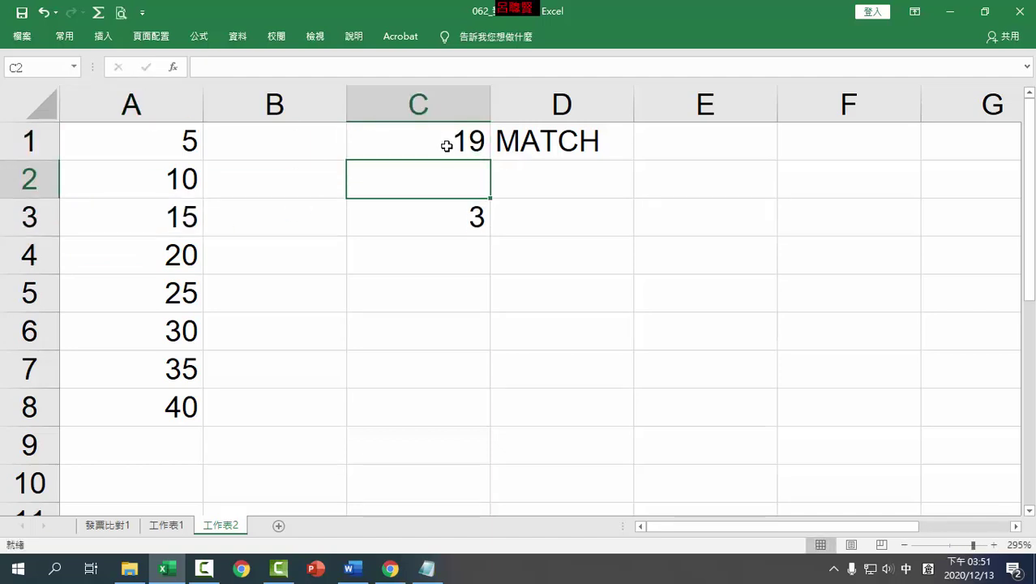
click(468, 143)
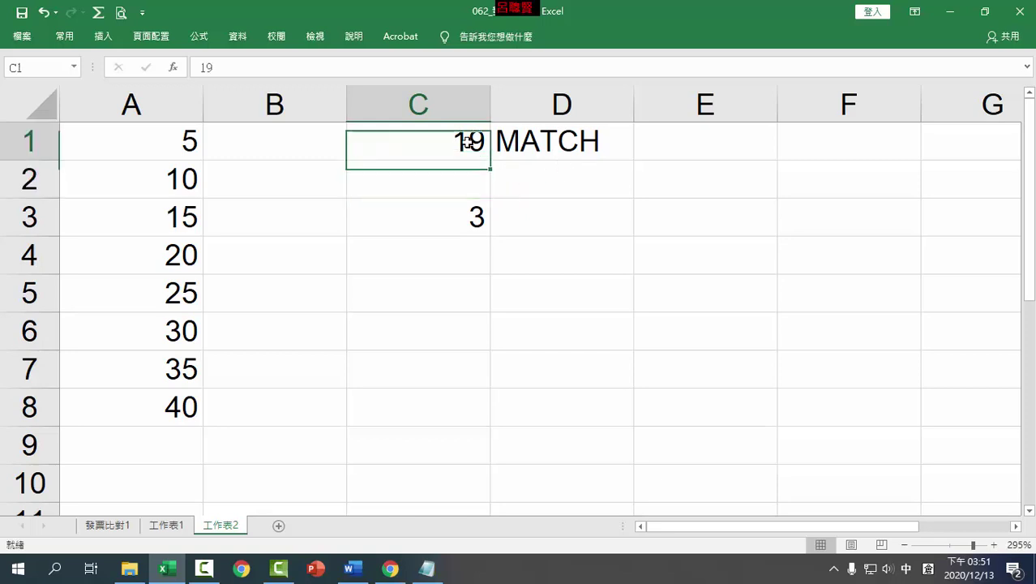
click(471, 214)
Step: Retype match_type 1 as the last argument of C3's MATCH formula
double_click(477, 218)
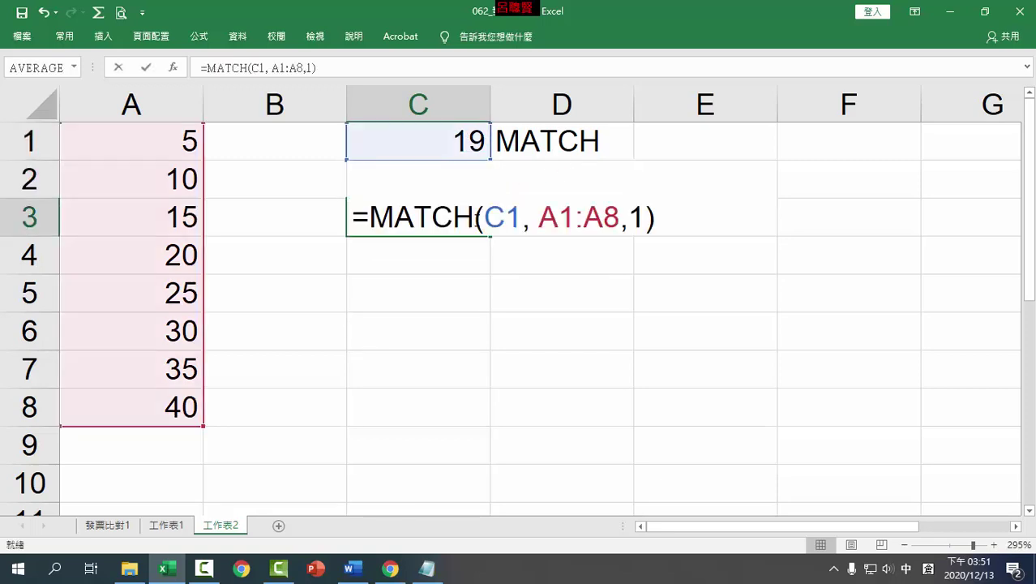
double_click(634, 217)
key(BackSpace)
key(BackSpace)
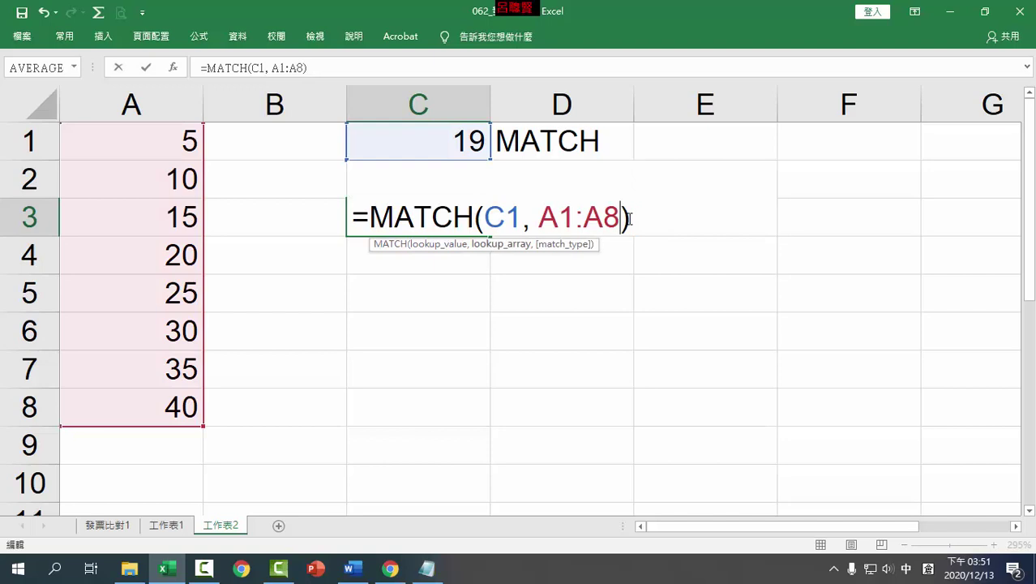
text(,)
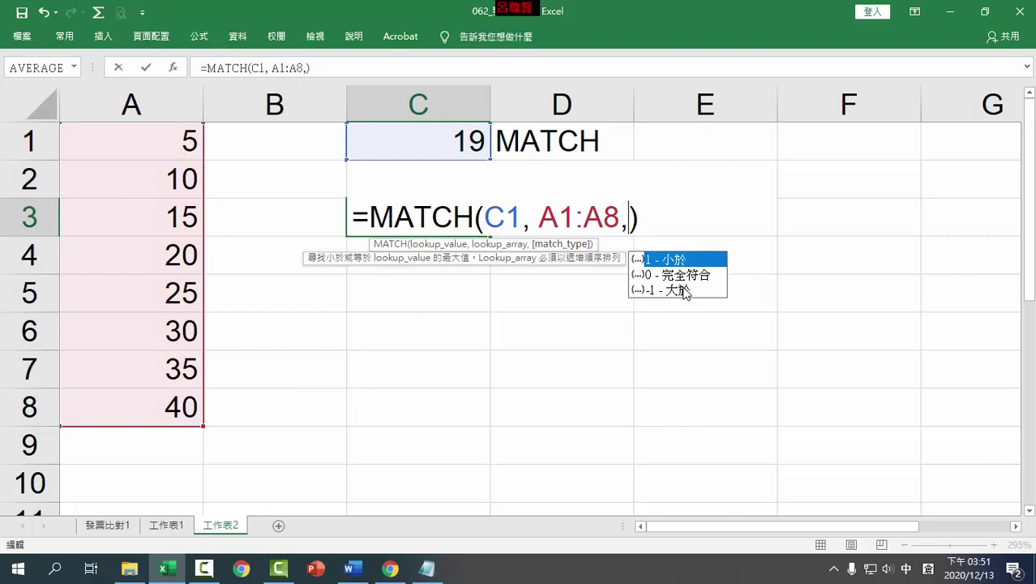
text(1)
key(Return)
Step: Set C1 to 6 and compare it with list values 5, 10 and 15
click(479, 142)
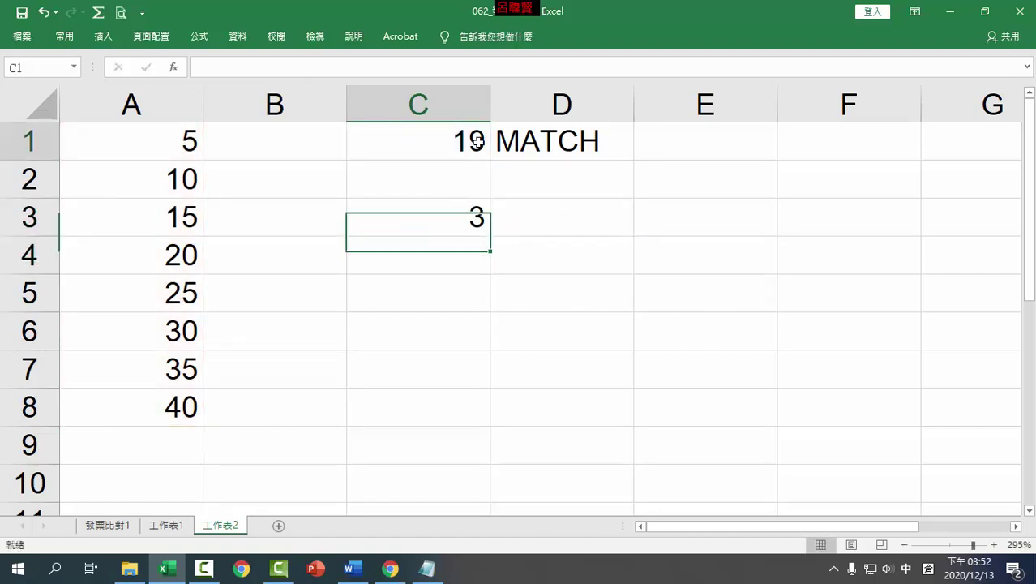
text(6)
key(Return)
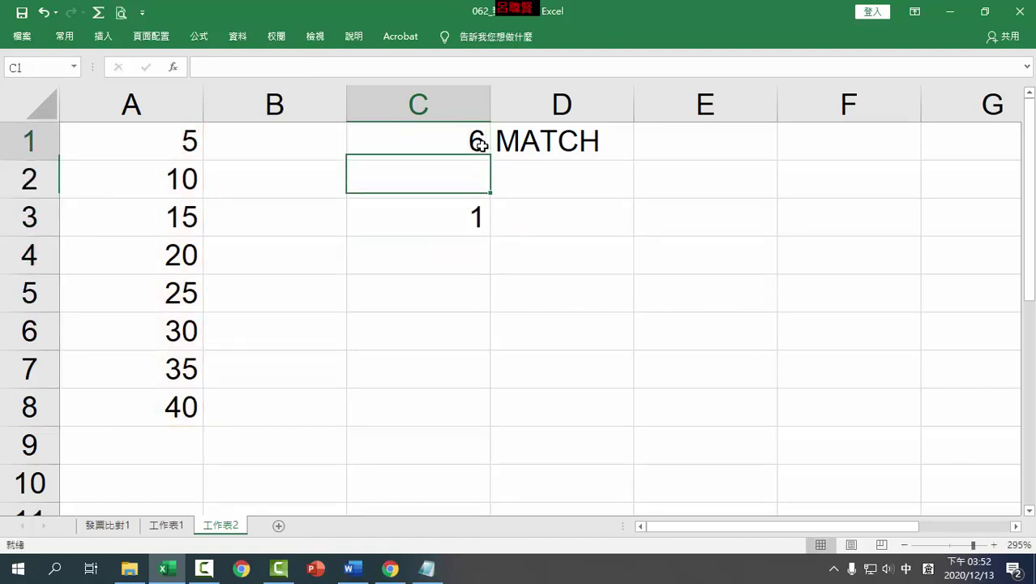
key(Up)
click(188, 142)
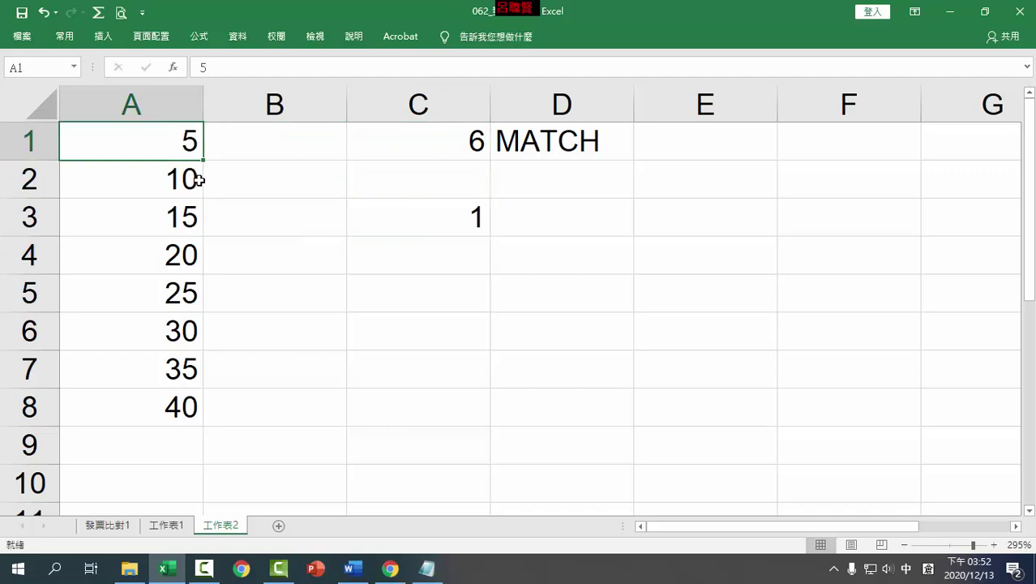
click(193, 177)
click(198, 216)
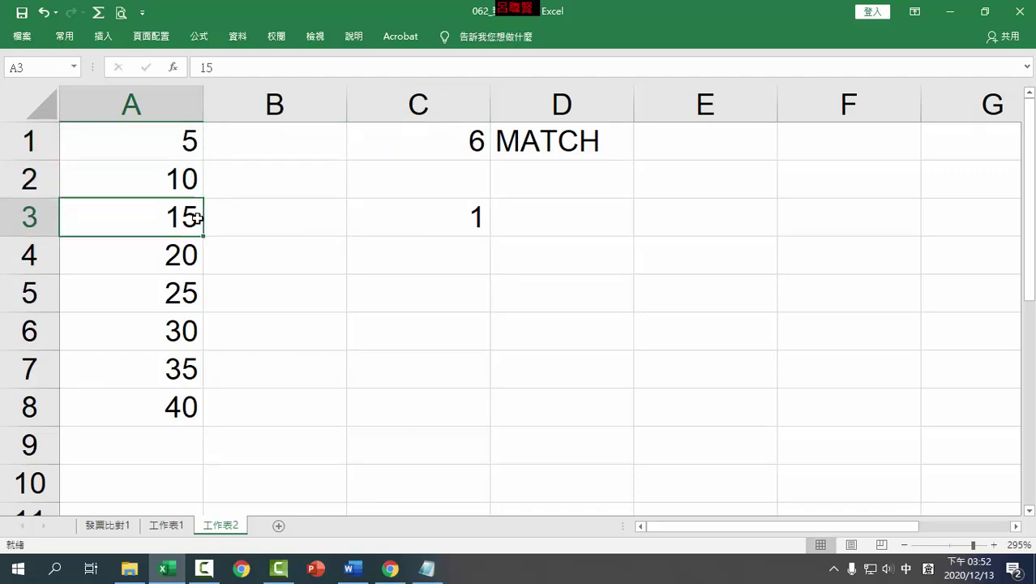
click(475, 148)
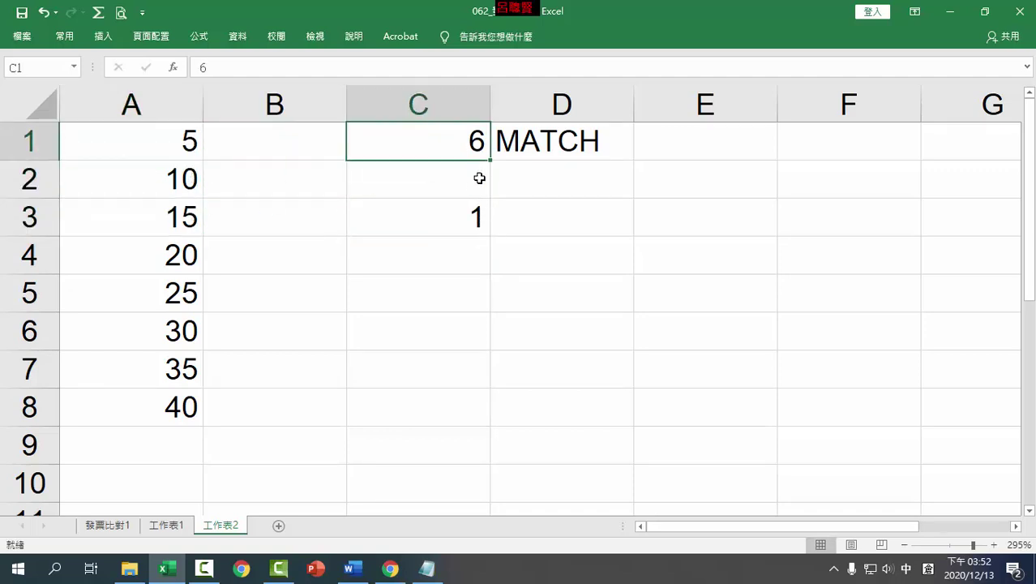
click(479, 211)
Step: Change C3's MATCH match_type from 1 to -1, which returns #N/A
double_click(479, 211)
click(636, 217)
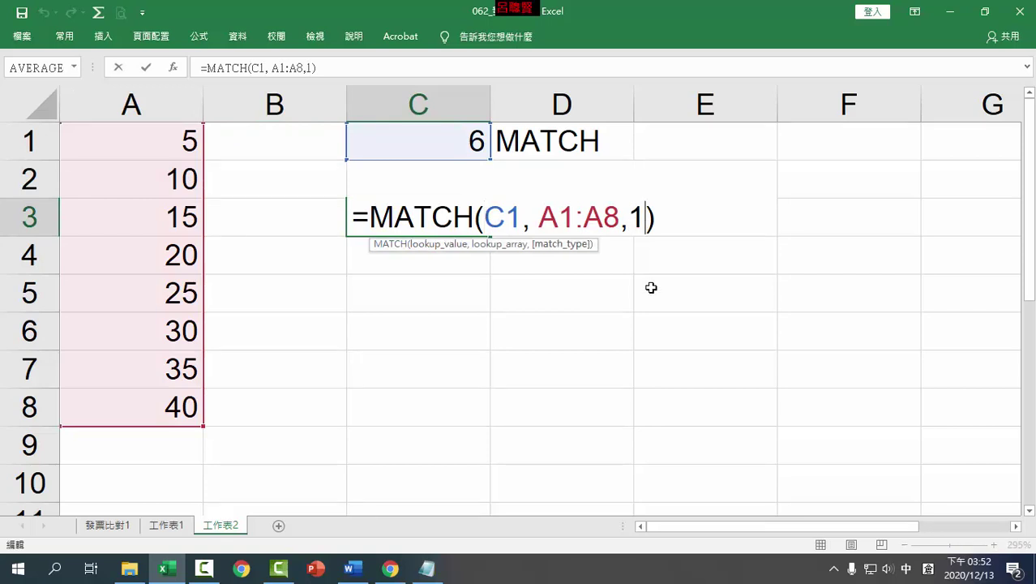
key(BackSpace)
key(BackSpace)
text(,)
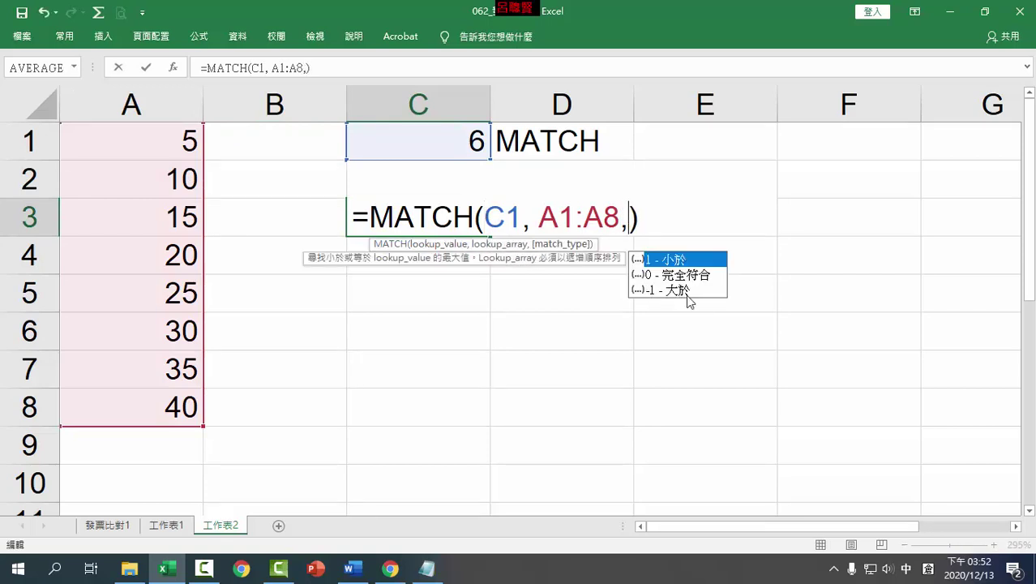
key(Escape)
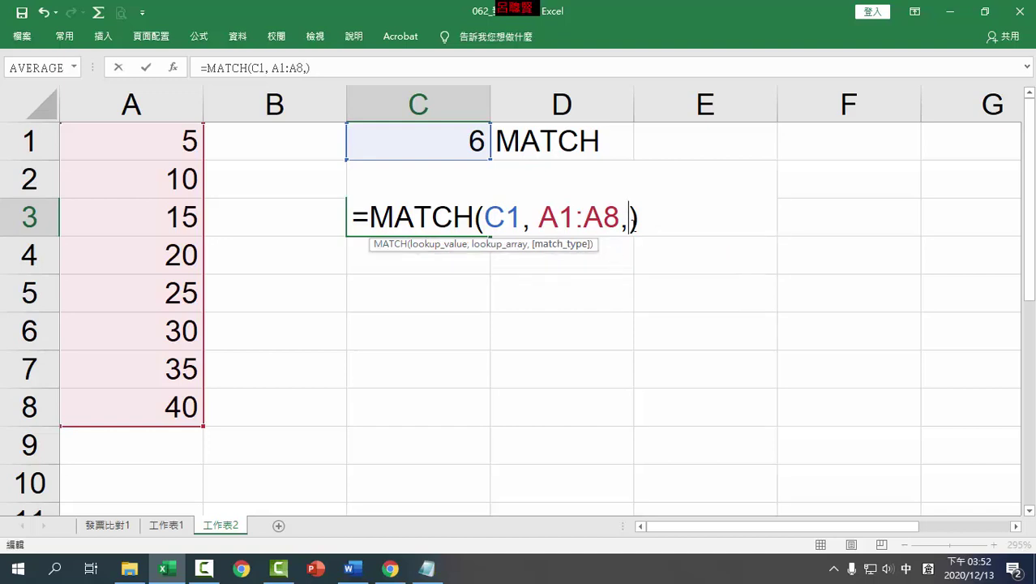
key(BackSpace)
text(,)
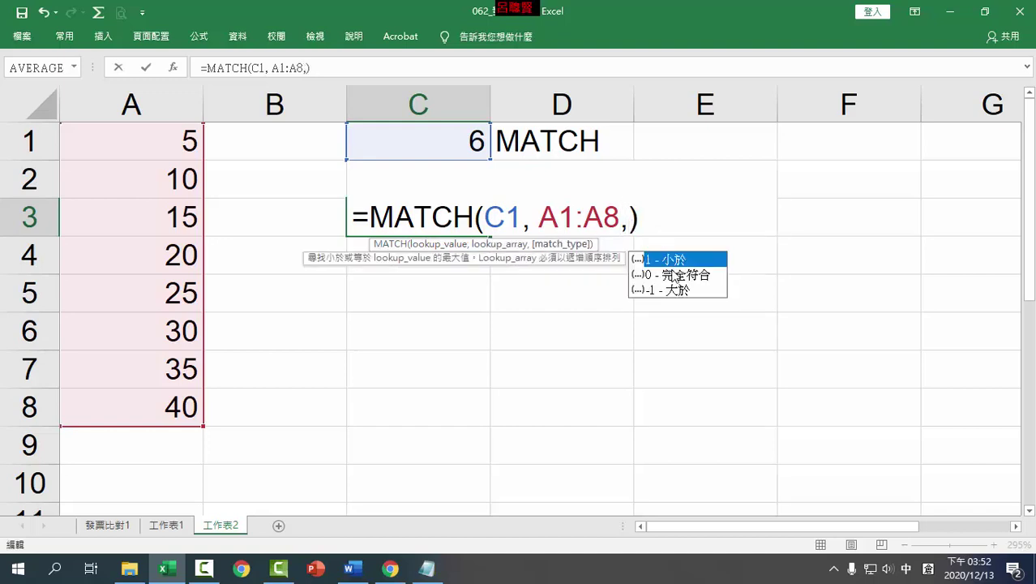
double_click(672, 290)
key(Return)
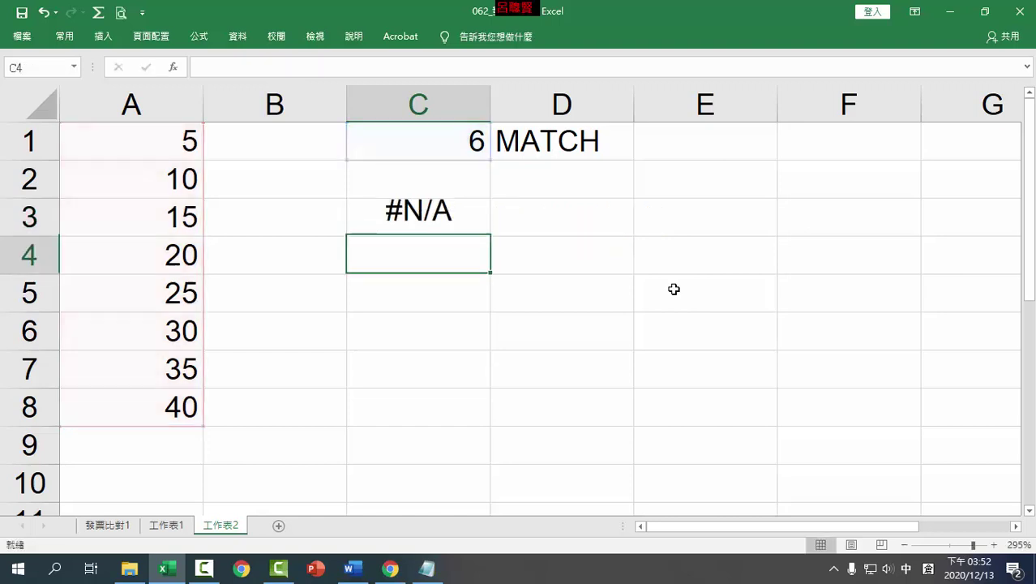
Step: Re-enter -1 as C3's match_type; the result stays #N/A
double_click(472, 225)
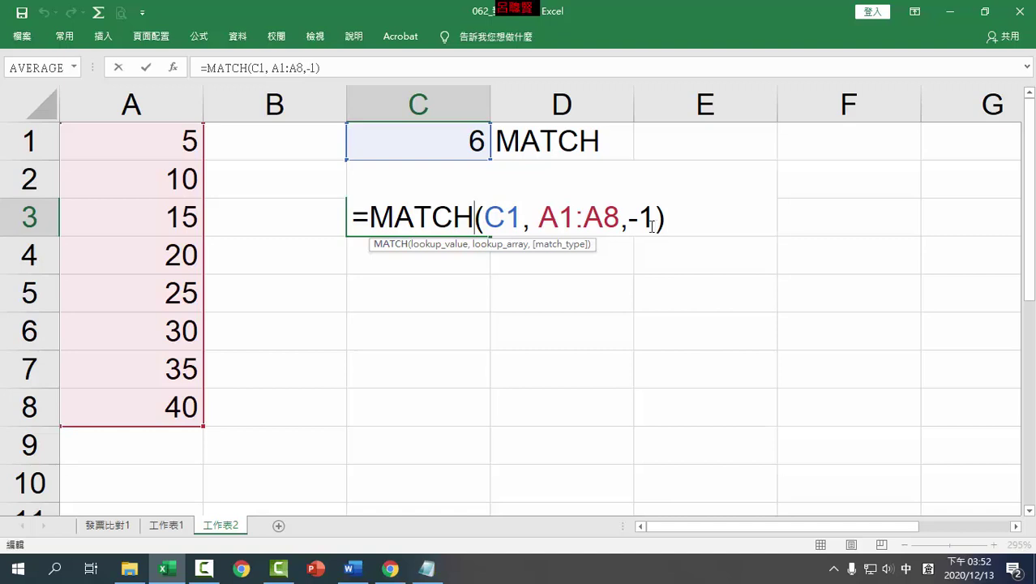
key(Escape)
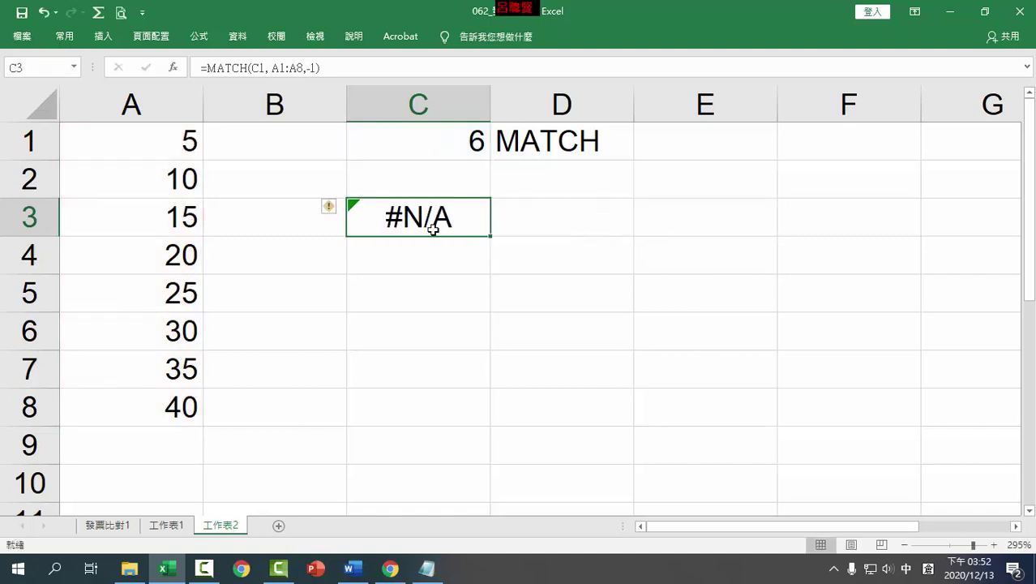
double_click(433, 230)
drag(654, 228, 622, 233)
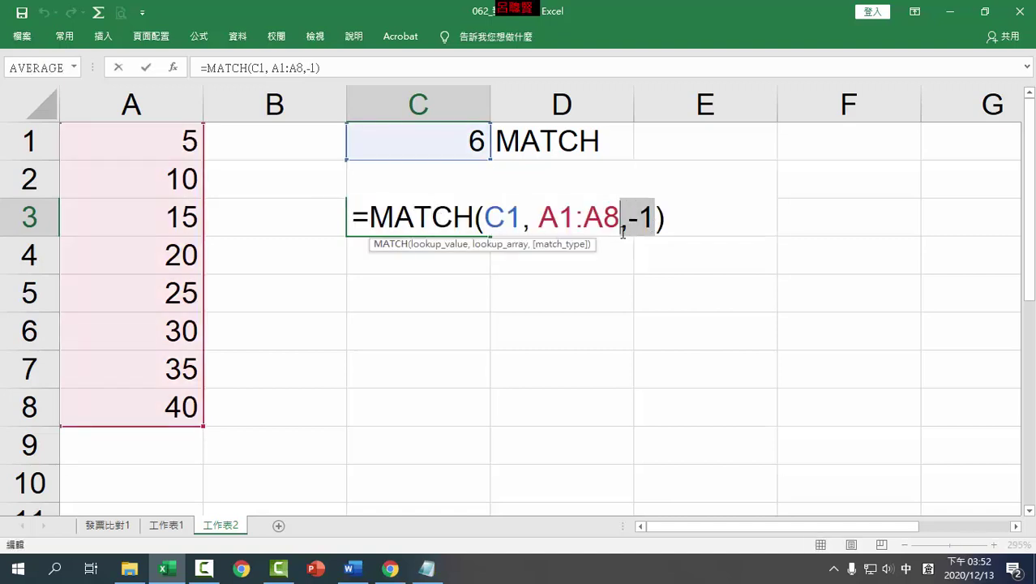
key(BackSpace)
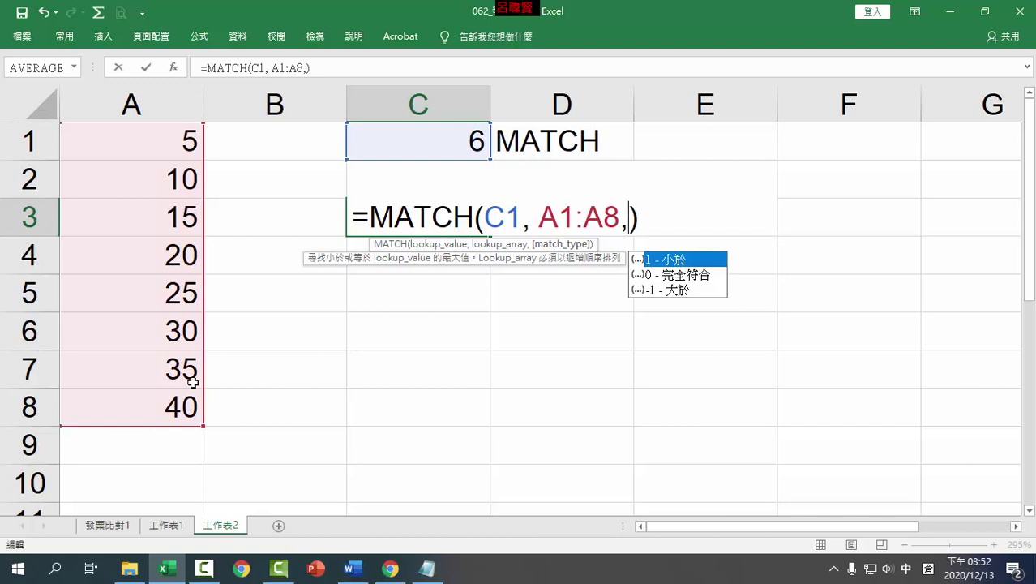
double_click(685, 291)
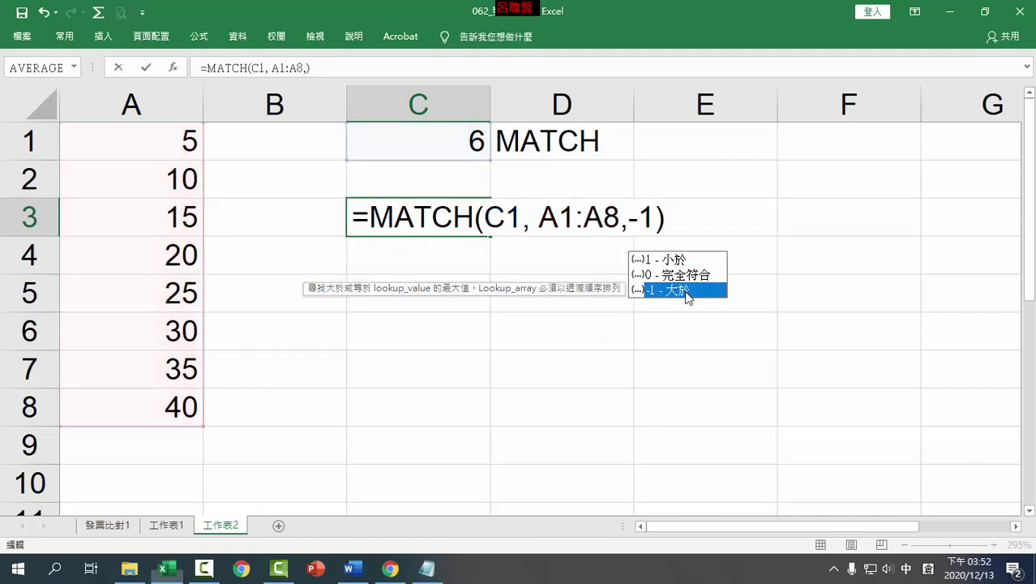
key(Return)
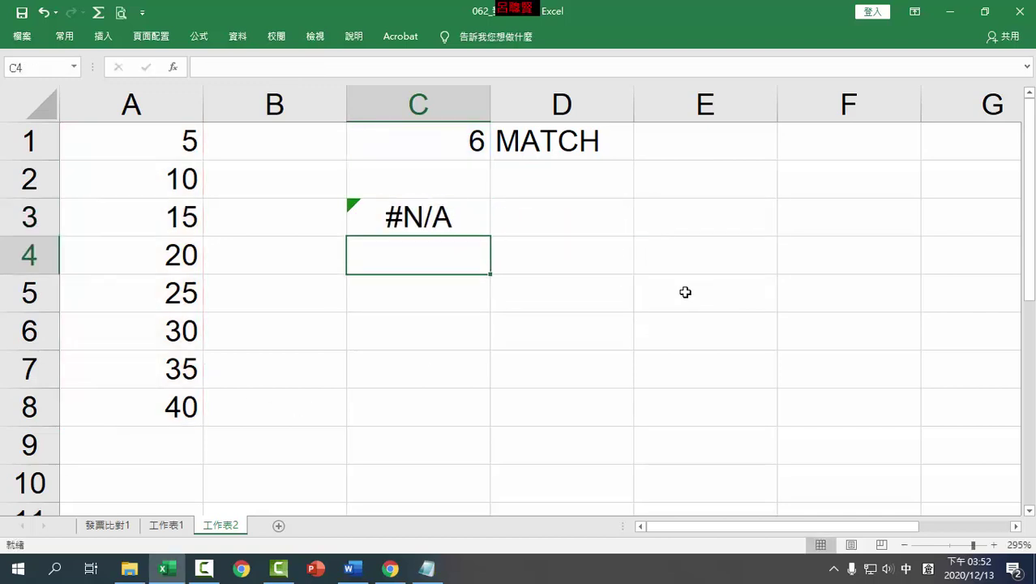
Step: Cancel a further edit of C3 and select the number list A1:A8
double_click(451, 216)
click(652, 219)
key(BackSpace)
key(BackSpace)
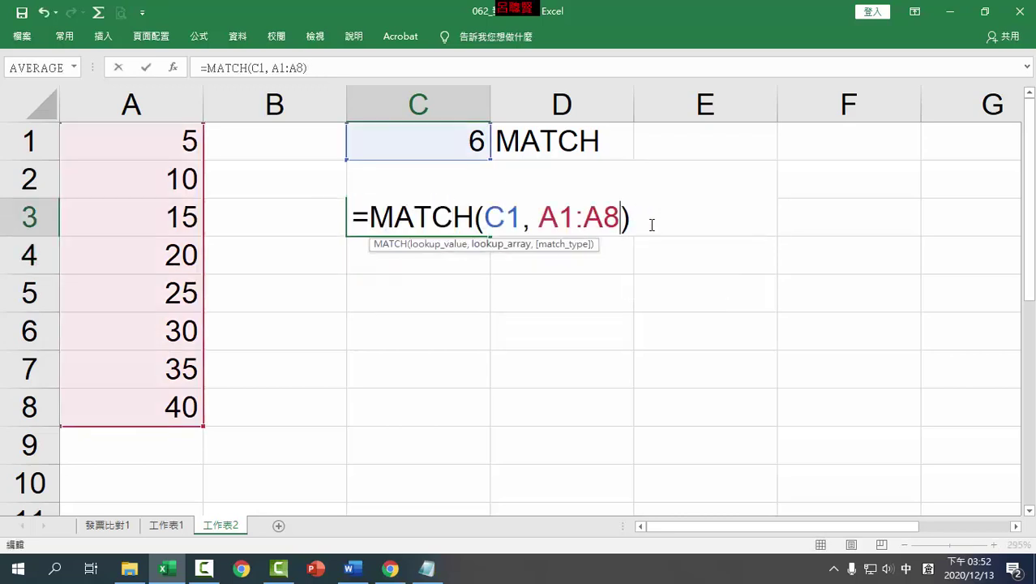
text(,)
key(Escape)
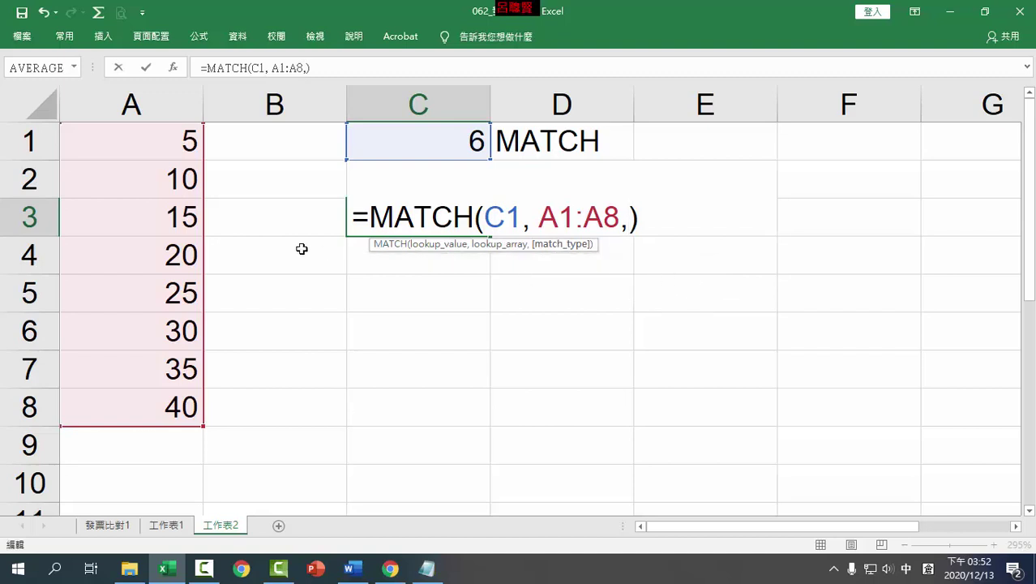
drag(186, 144, 185, 369)
key(Escape)
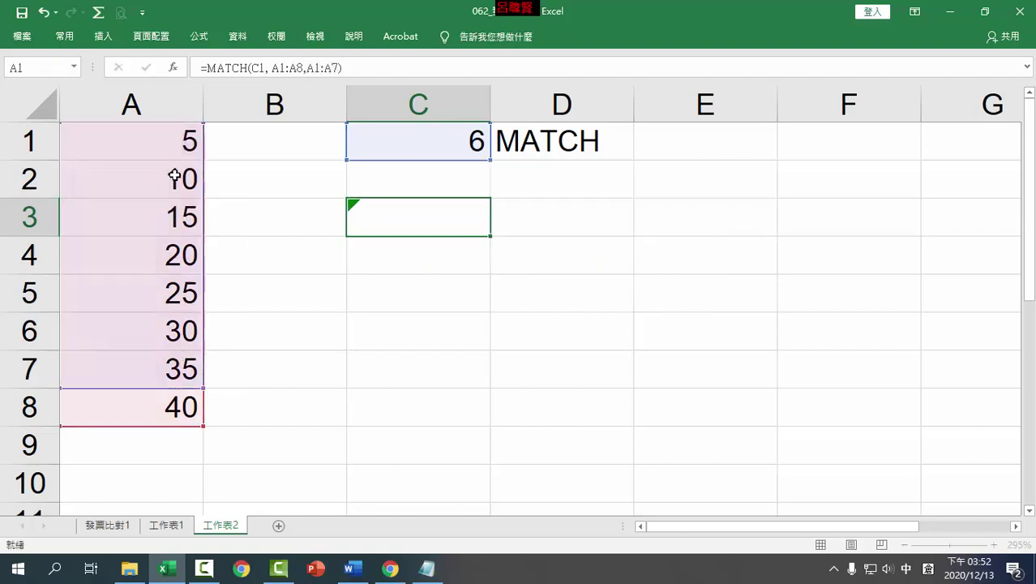
drag(181, 147, 188, 406)
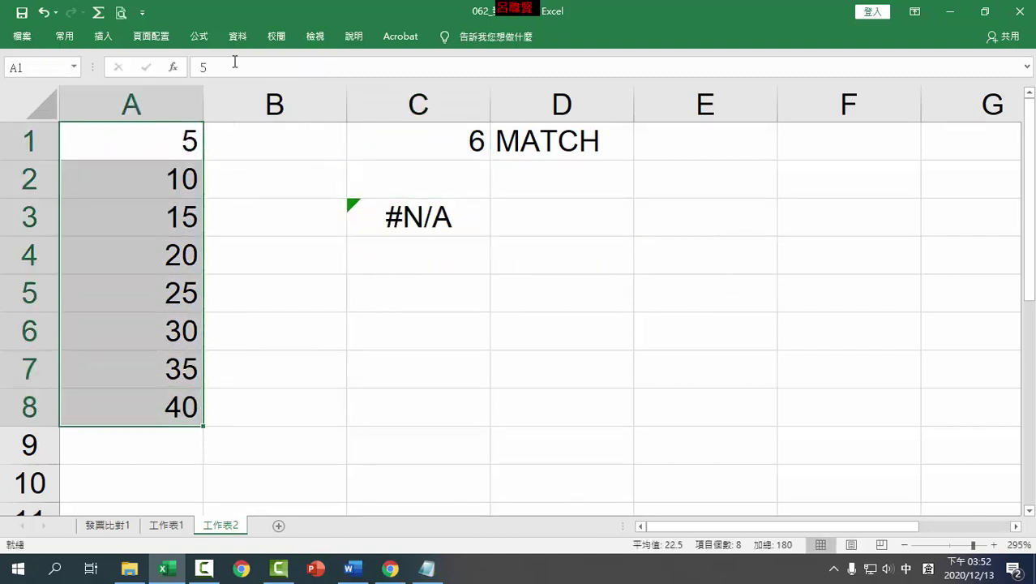
Step: Sort A1:A8 from largest to smallest
click(237, 37)
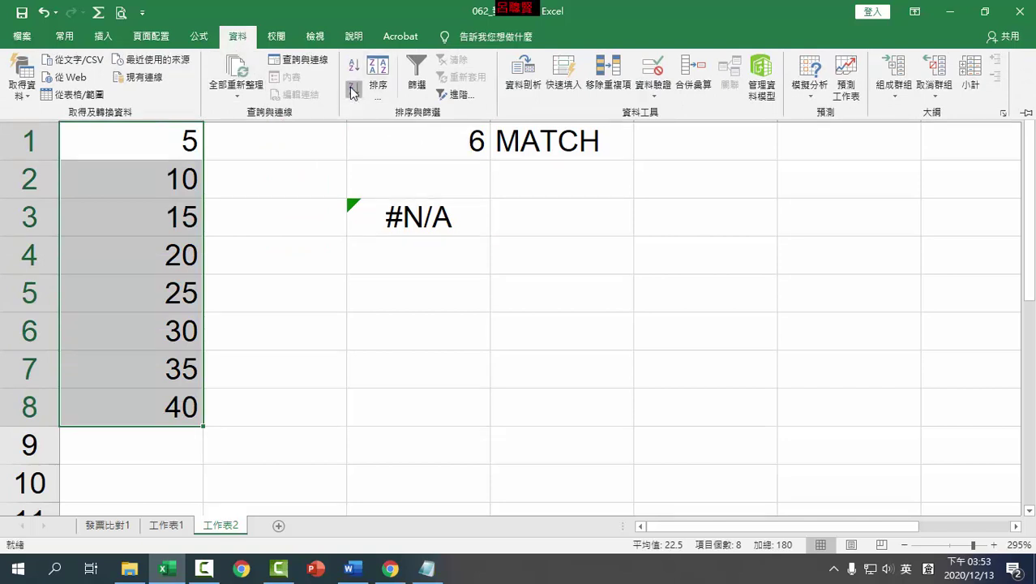
click(351, 87)
click(454, 217)
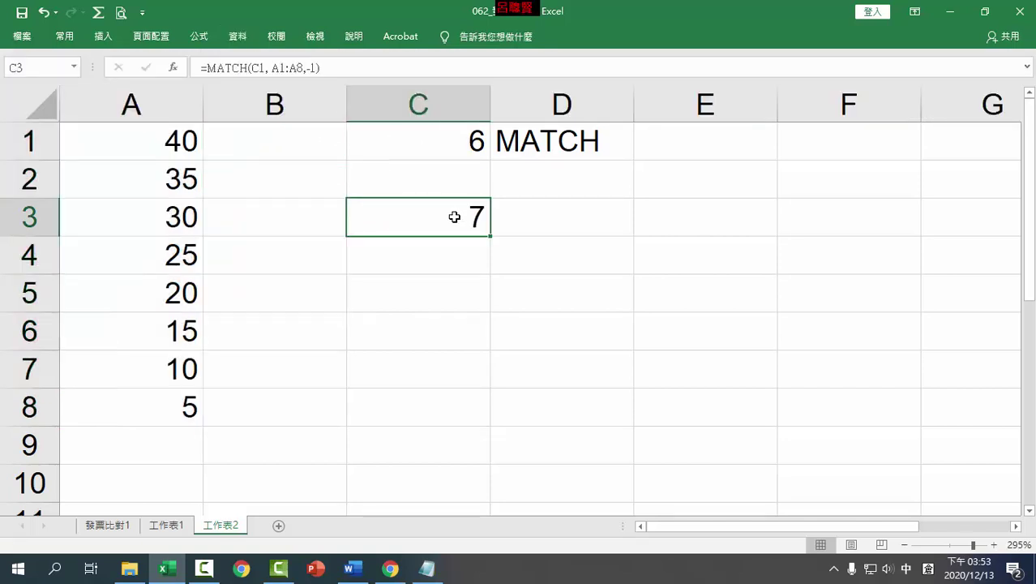
Step: Retype the ,-1 argument in =MATCH(C1, A1:A8,-1) so C3 returns 7
double_click(454, 216)
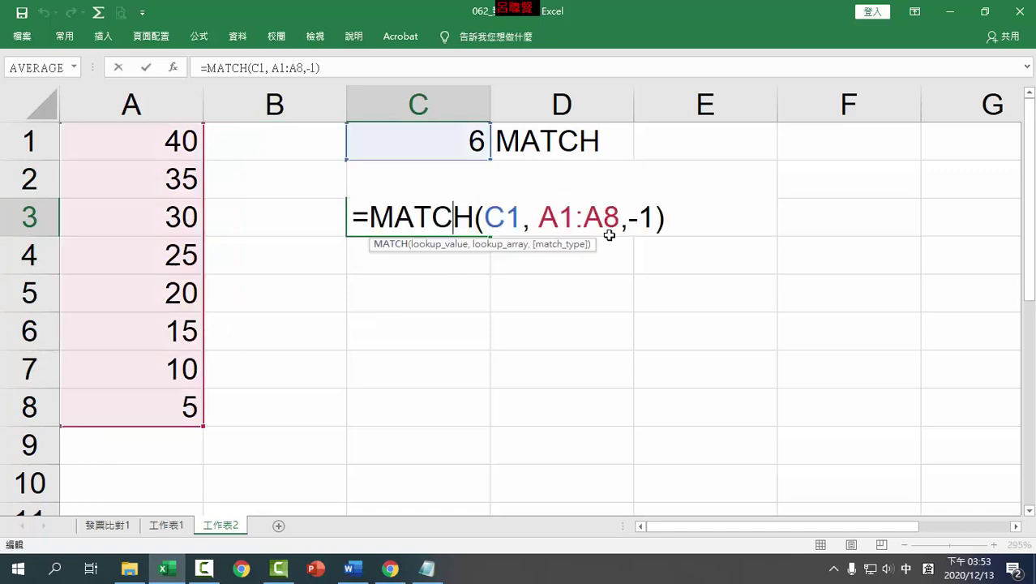
drag(653, 218, 618, 241)
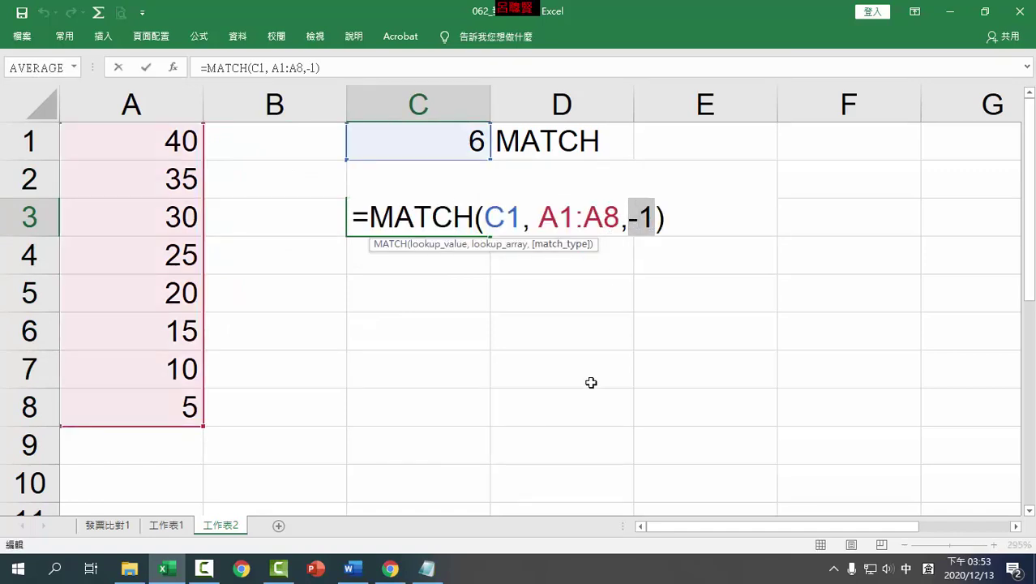
key(BackSpace)
key(BackSpace)
text(,)
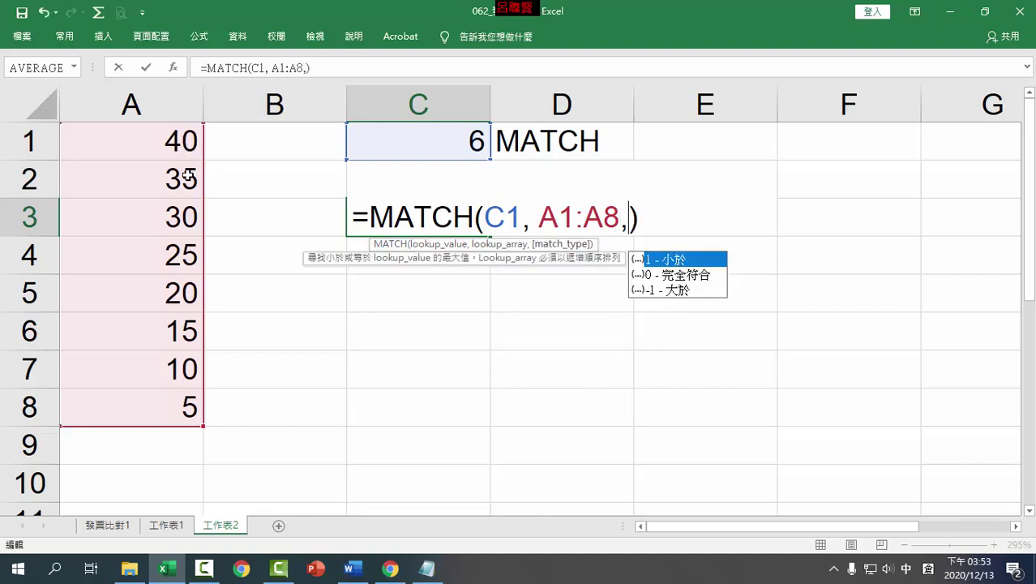
key(BackSpace)
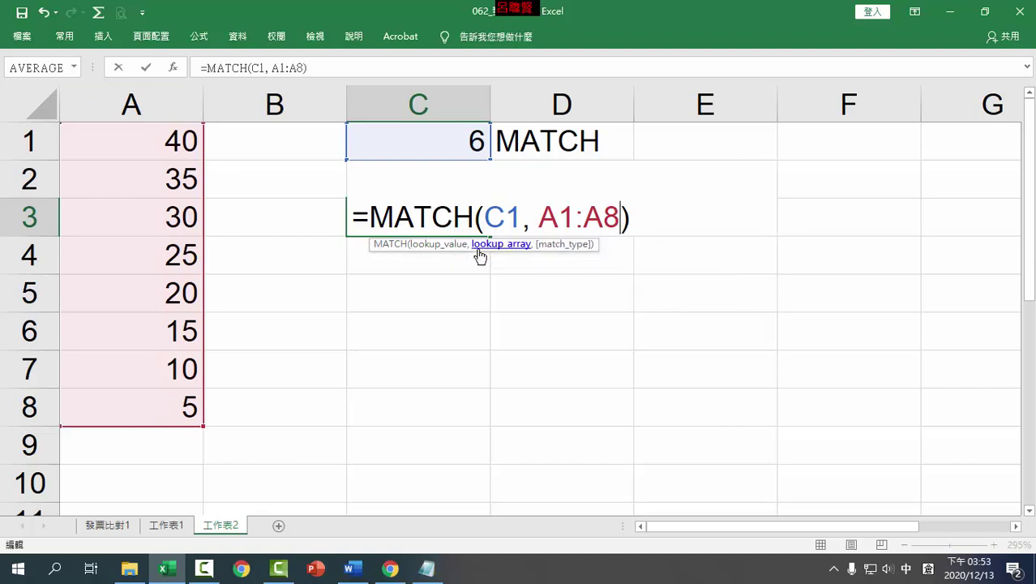
text(,)
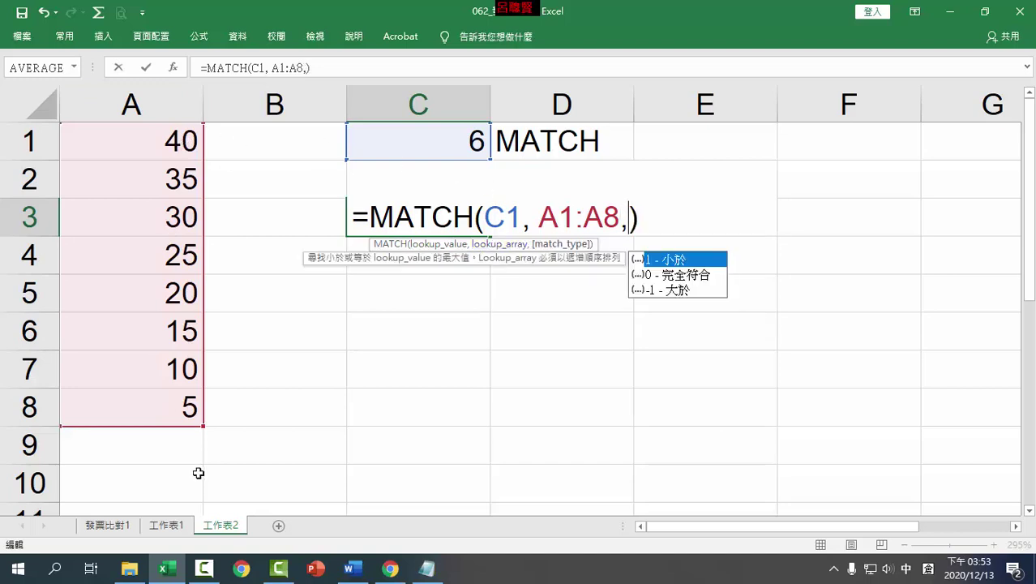
text(-1)
key(ctrl+Return)
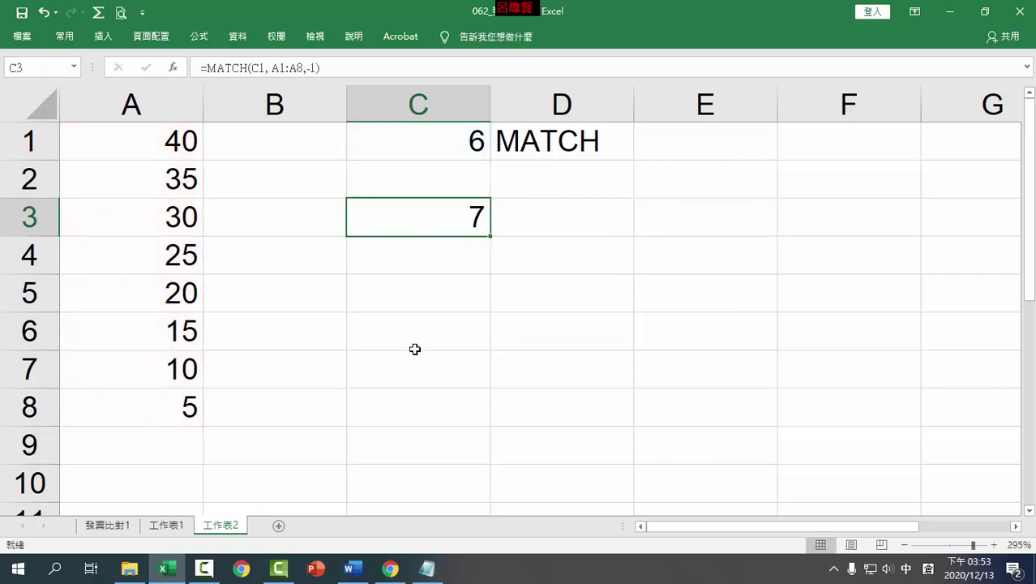
Step: Start a new =MATCH( in C3 and open the MATCH help article from its tooltip
text(=)
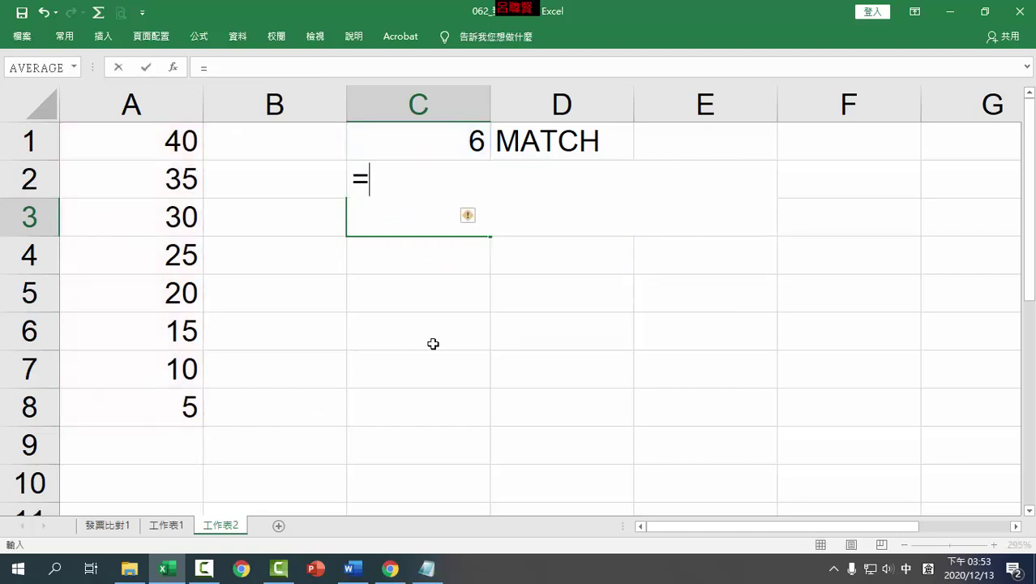
text(mat)
key(Escape)
key(shift)
text(MATCH)
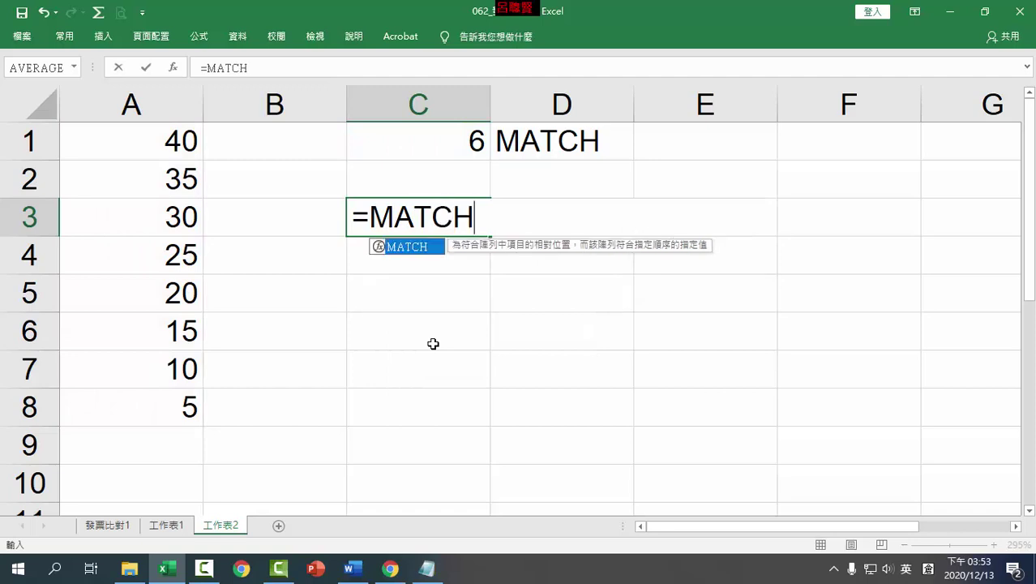
text(()
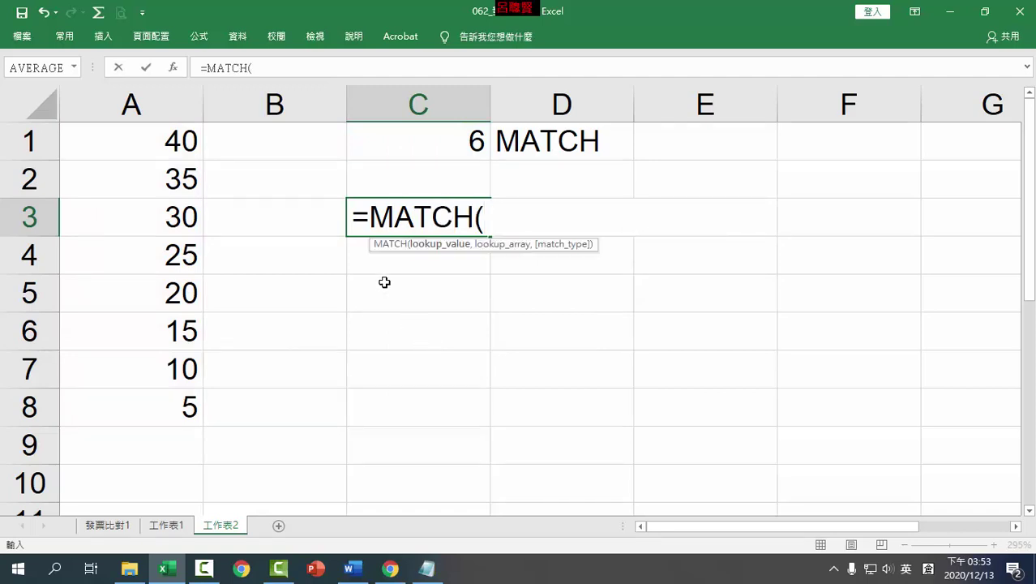
click(386, 246)
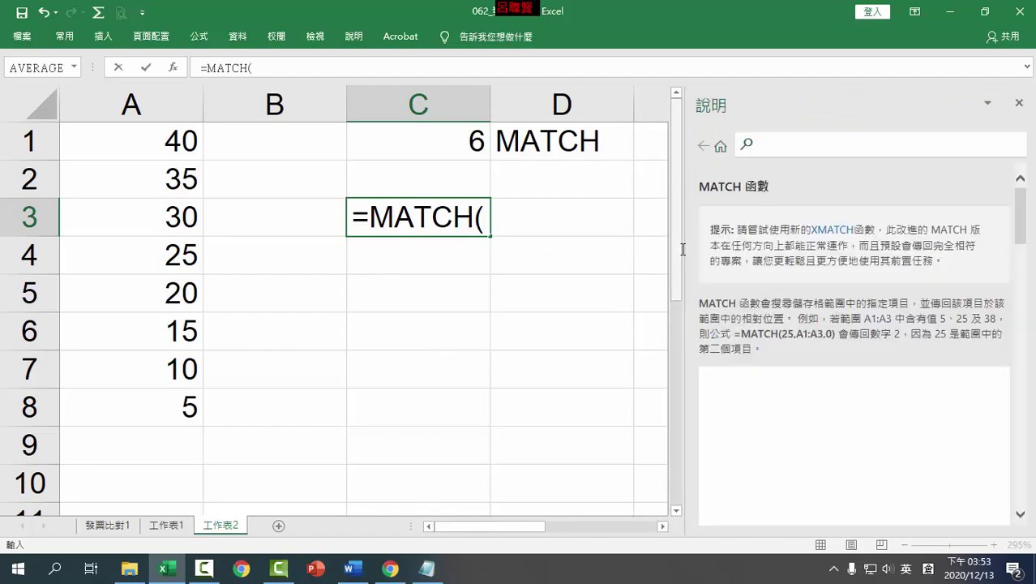
Step: Widen the Help pane and scroll to the syntax section's match_type values, including -1
drag(660, 246, 512, 248)
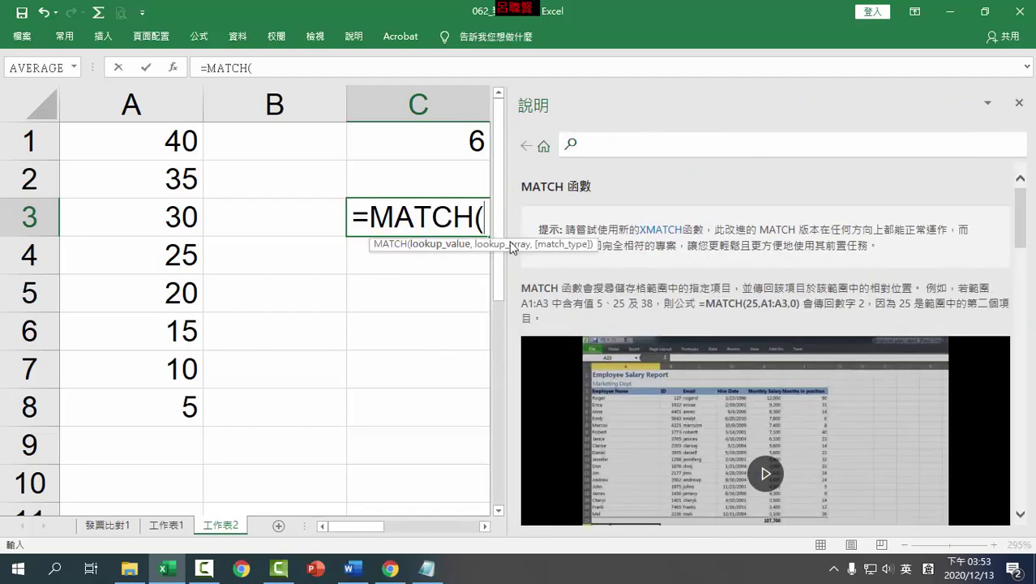
scroll(852, 280, down, 3)
scroll(853, 280, down, 2)
scroll(848, 276, down, 2)
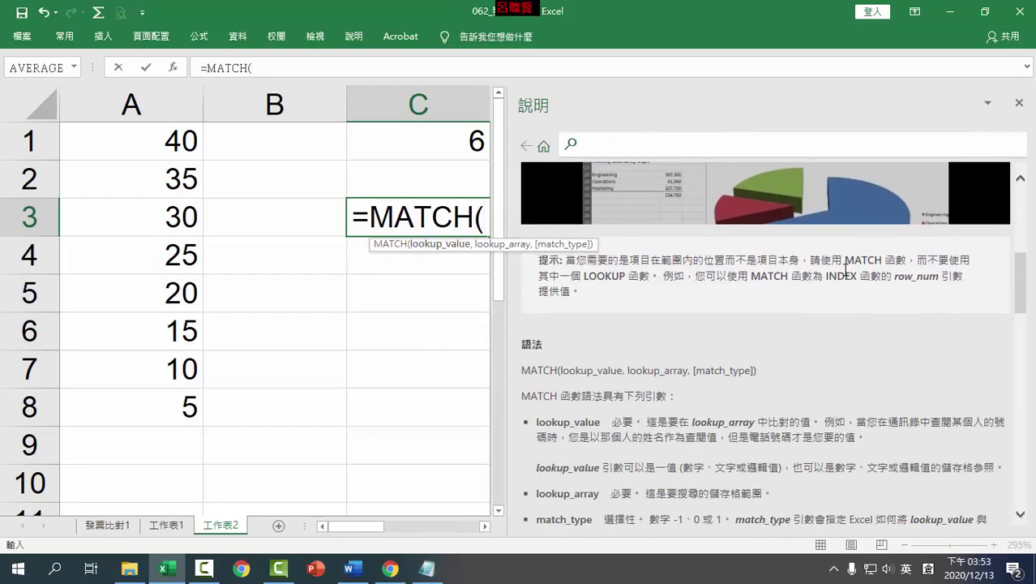
scroll(843, 272, down, 1)
scroll(840, 270, down, 1)
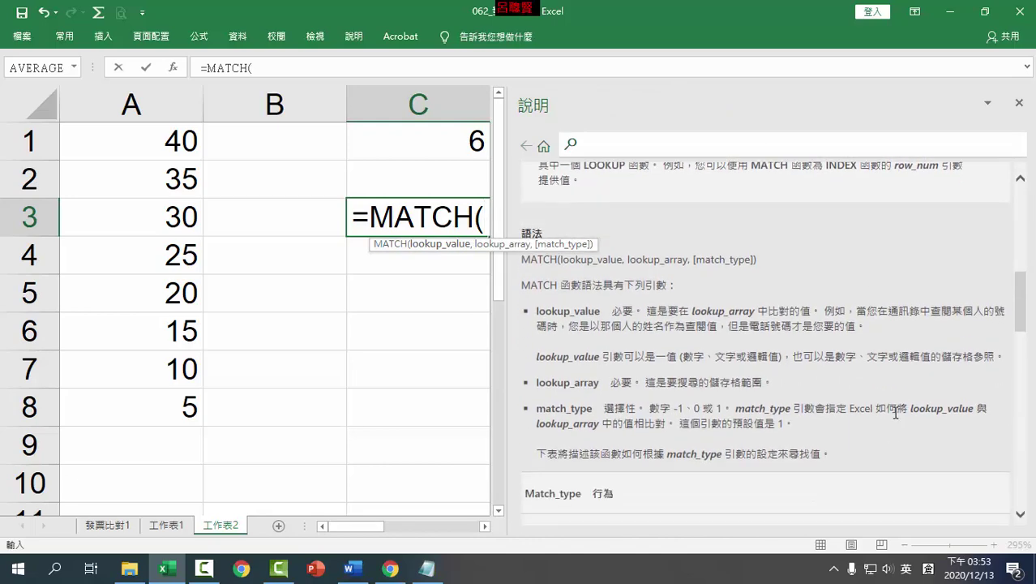
scroll(893, 438, down, 2)
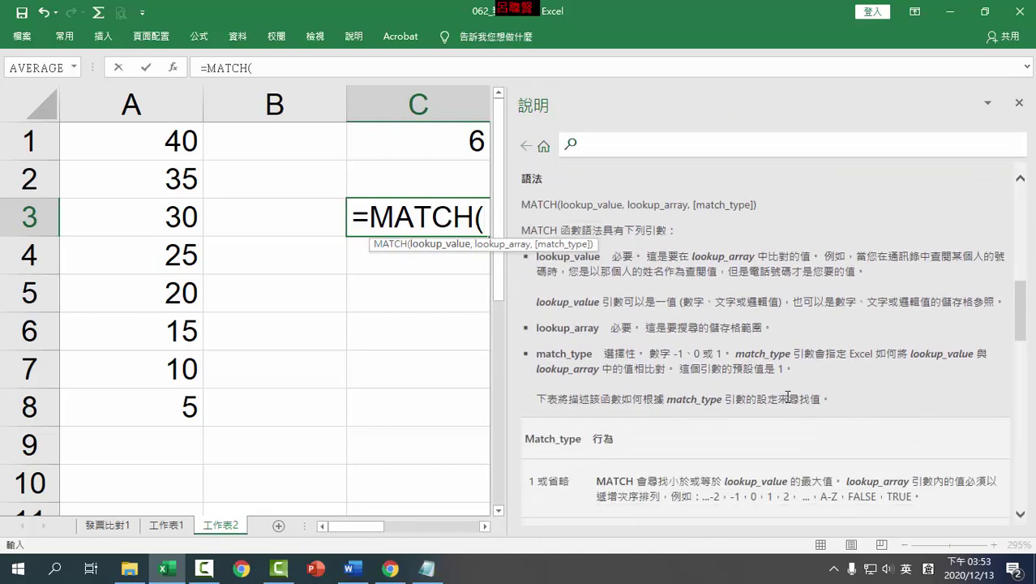
click(681, 357)
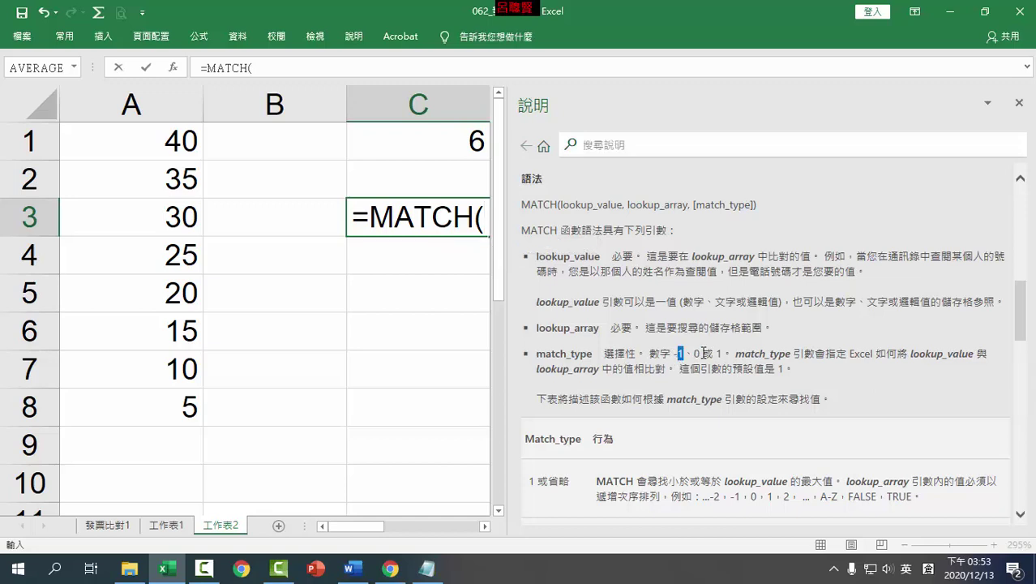
click(695, 357)
Step: Show the Help table on sort order per match_type, then cancel C3's edit so it returns 7
drag(1020, 332, 1022, 360)
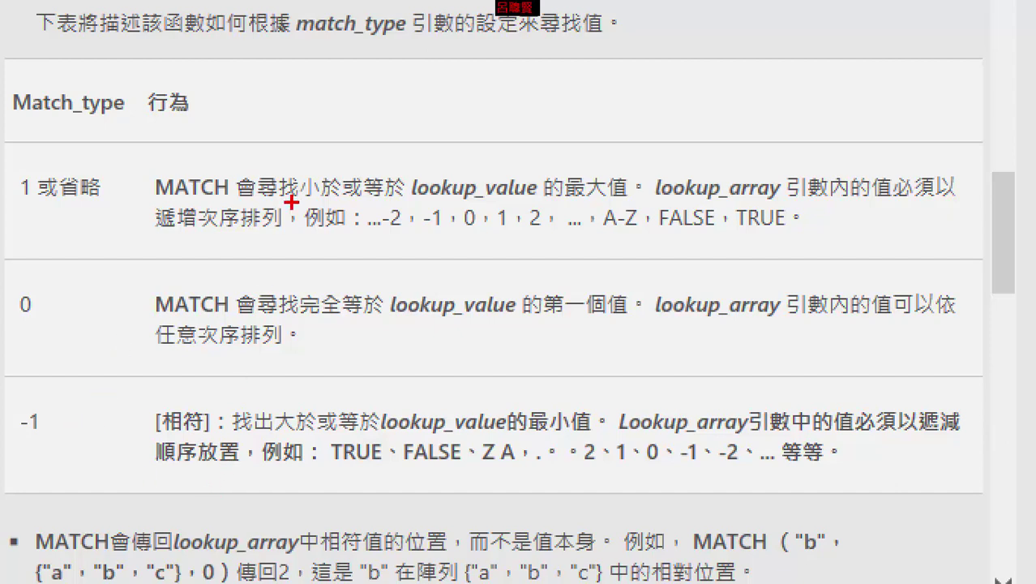
mouse_move(291, 195)
mouse_down()
mouse_move(341, 207)
mouse_move(287, 212)
mouse_up()
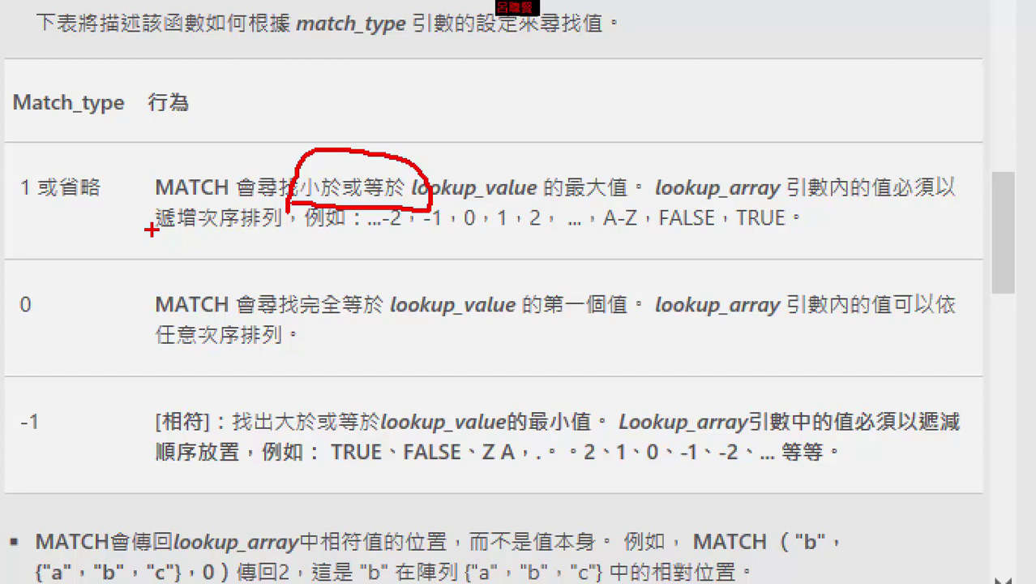
mouse_move(151, 231)
mouse_down()
mouse_move(272, 231)
mouse_move(222, 200)
mouse_move(153, 212)
mouse_up()
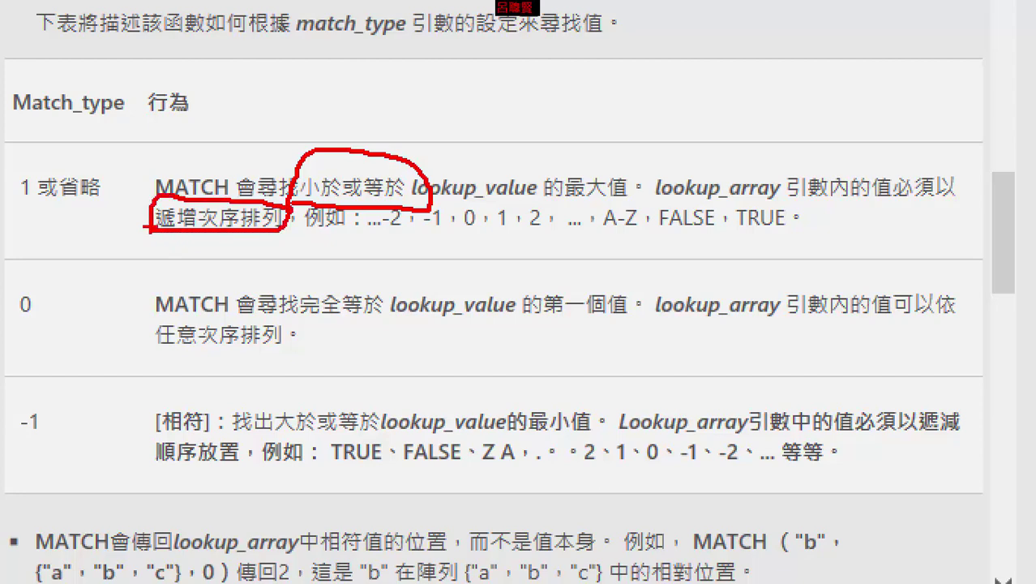
mouse_move(67, 468)
mouse_down()
mouse_move(3, 415)
mouse_move(65, 459)
mouse_up()
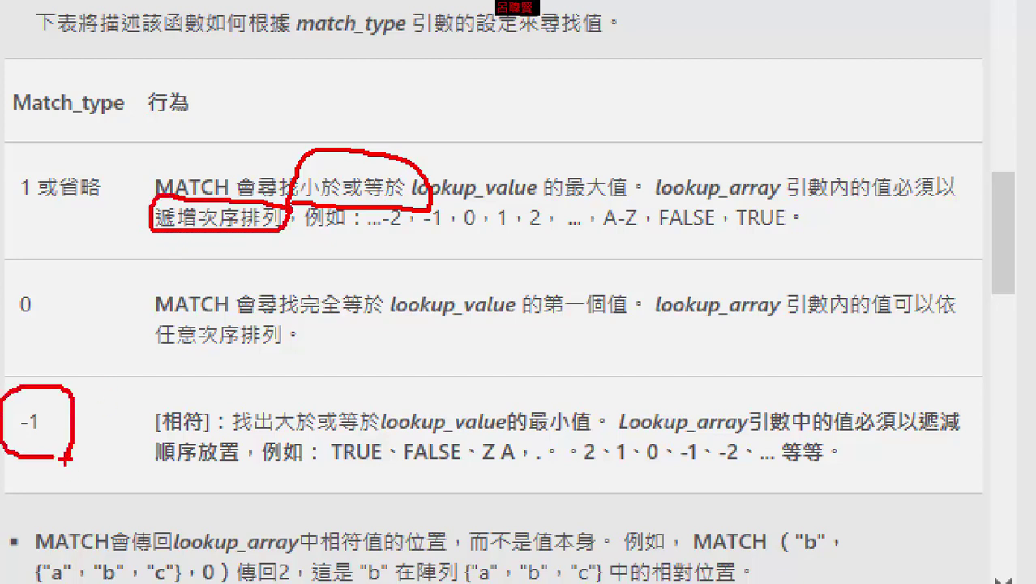
mouse_move(941, 445)
mouse_down()
mouse_move(904, 418)
mouse_move(965, 401)
mouse_up()
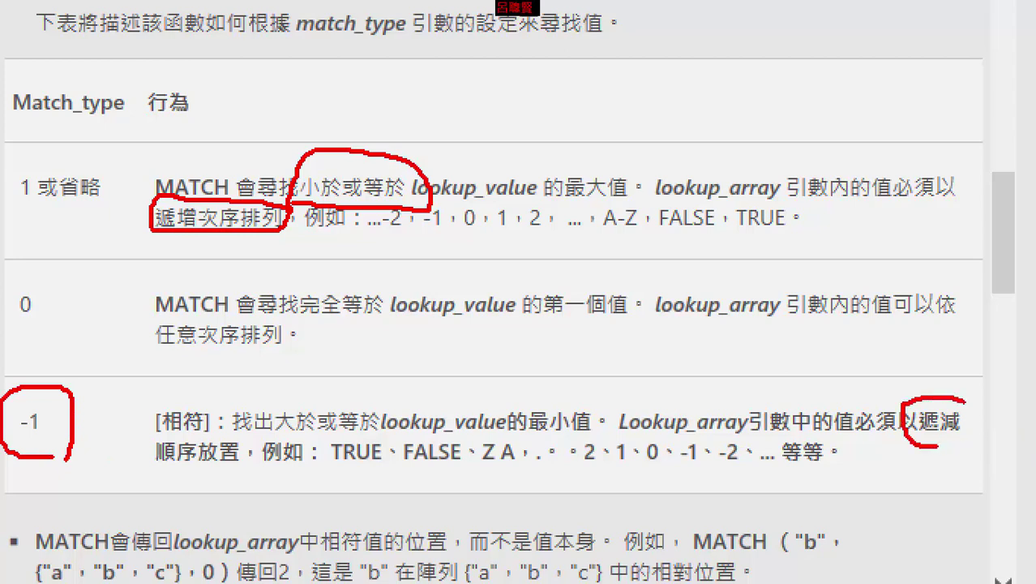
drag(99, 465, 252, 479)
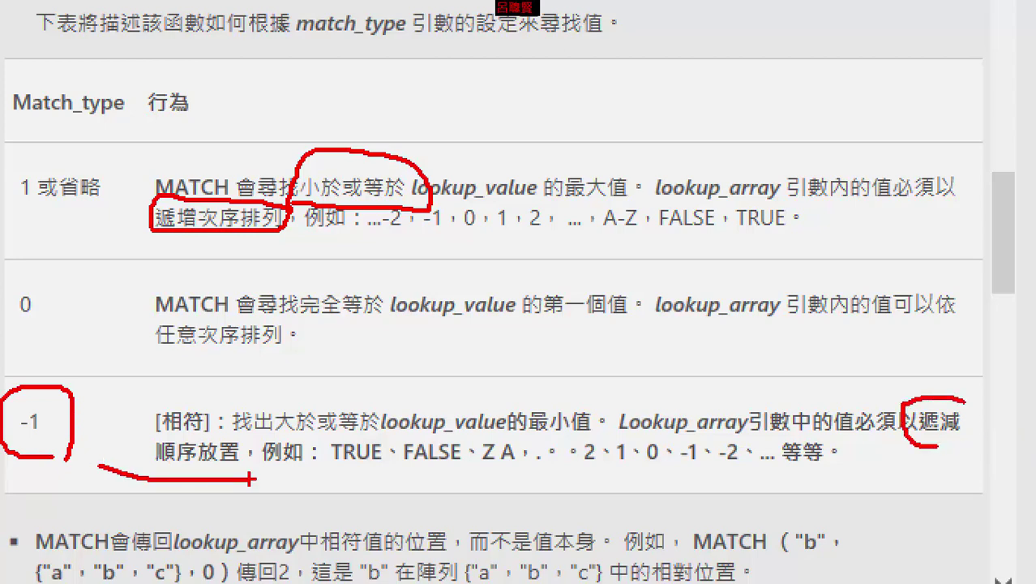
key(Escape)
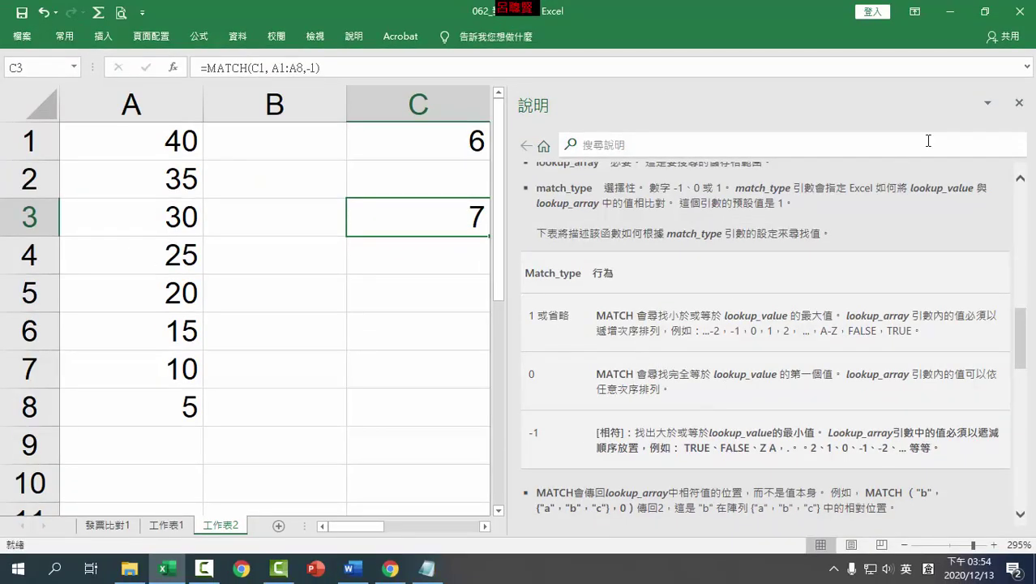
Step: Close the MATCH help and change C3's match type from -1 to 1, giving #N/A
click(1019, 103)
double_click(473, 216)
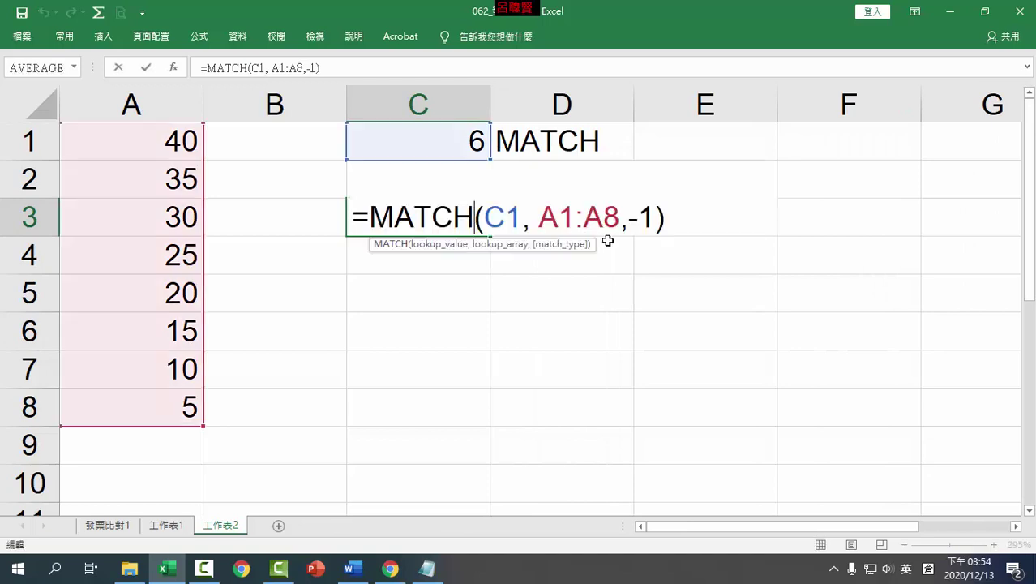
drag(651, 228, 621, 221)
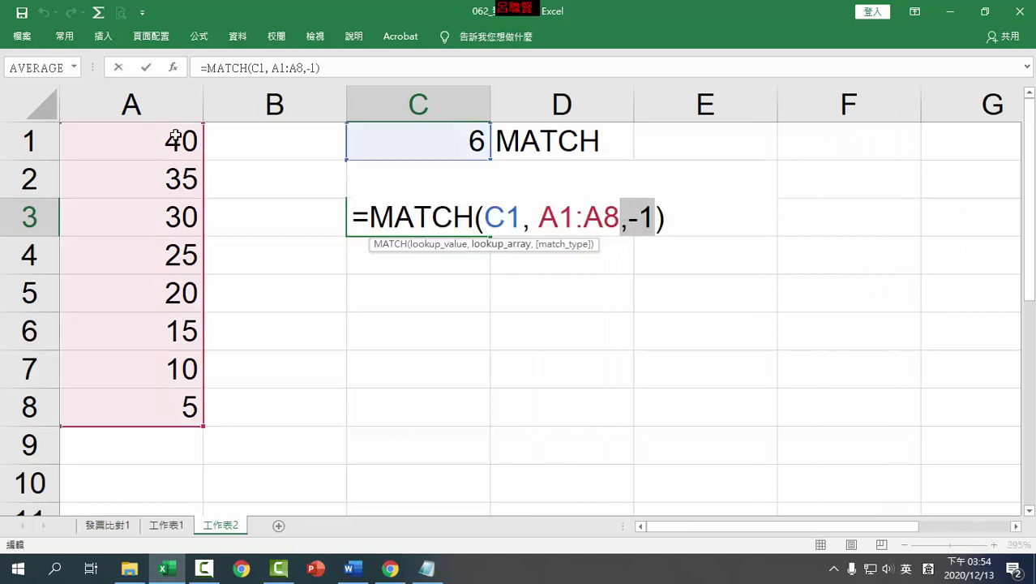
key(BackSpace)
key(BackSpace)
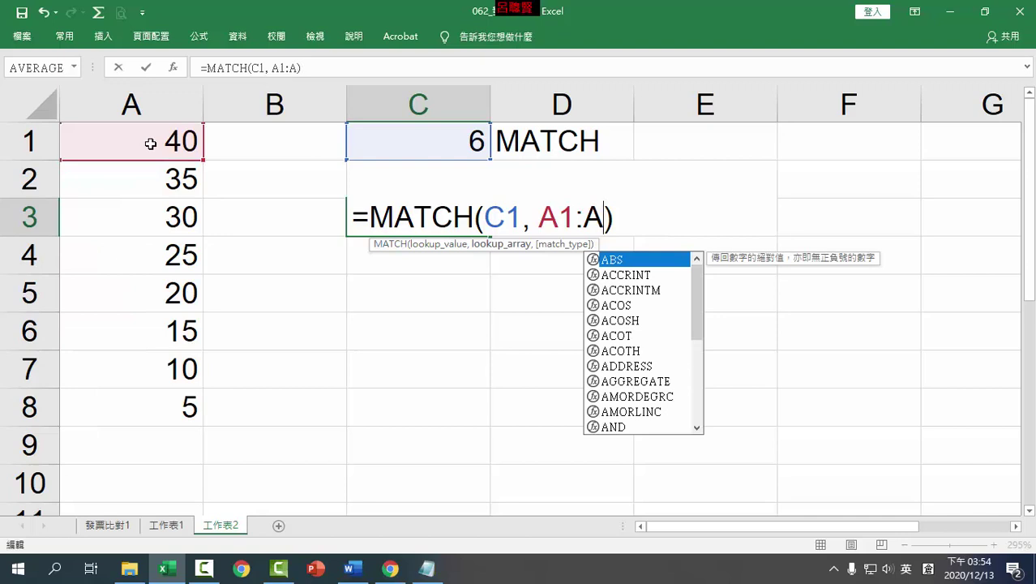
text(8,)
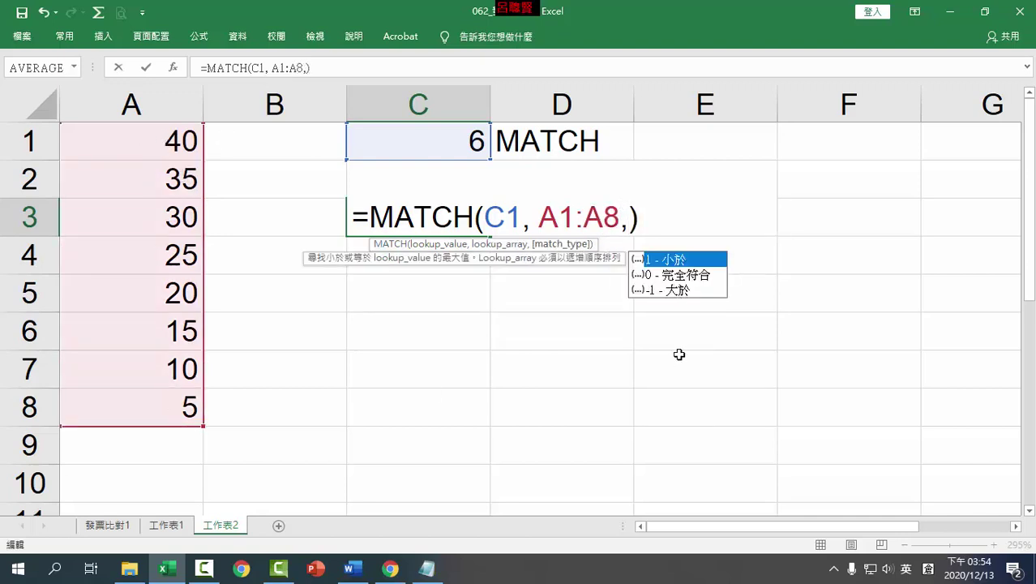
double_click(679, 260)
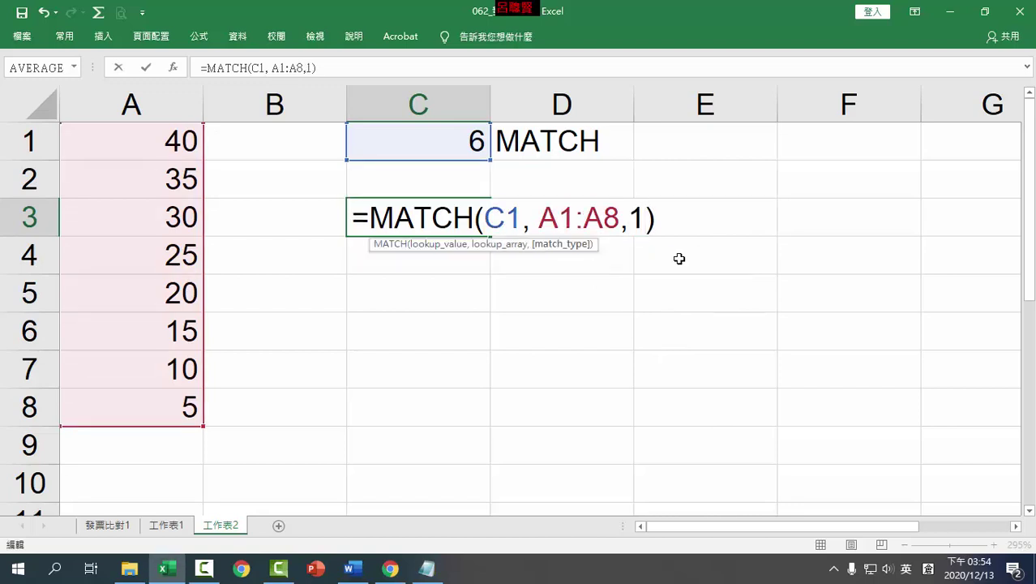
key(Return)
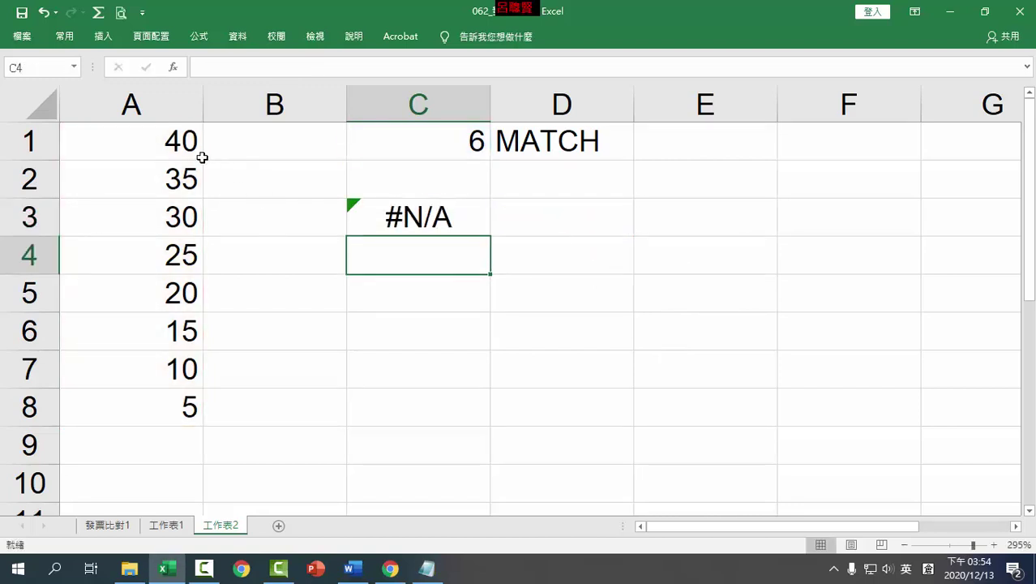
Step: Sort A1:A8 ascending, 5 up to 40, and view C3's formula now returning 1
drag(195, 150, 169, 408)
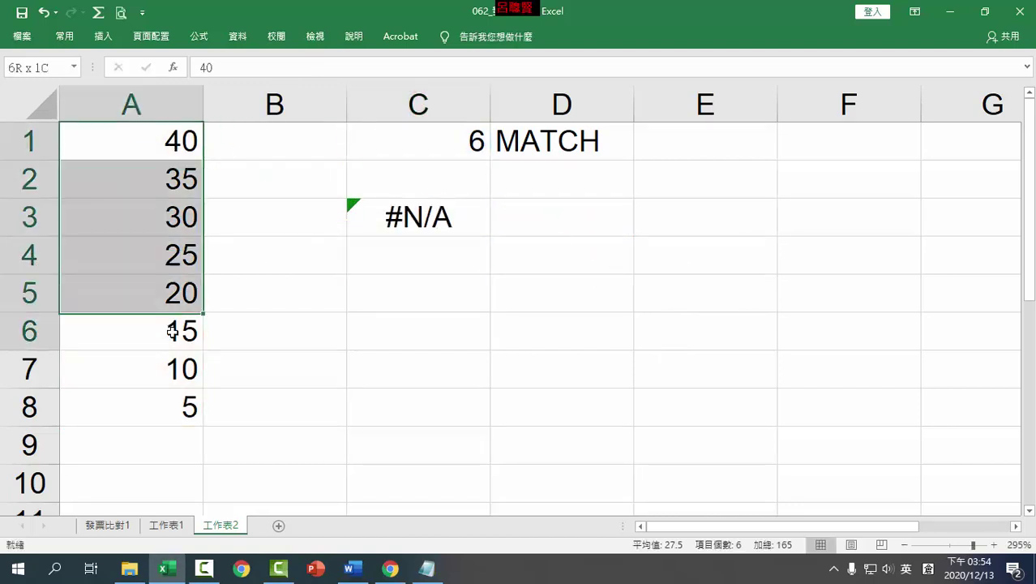
click(237, 37)
click(359, 73)
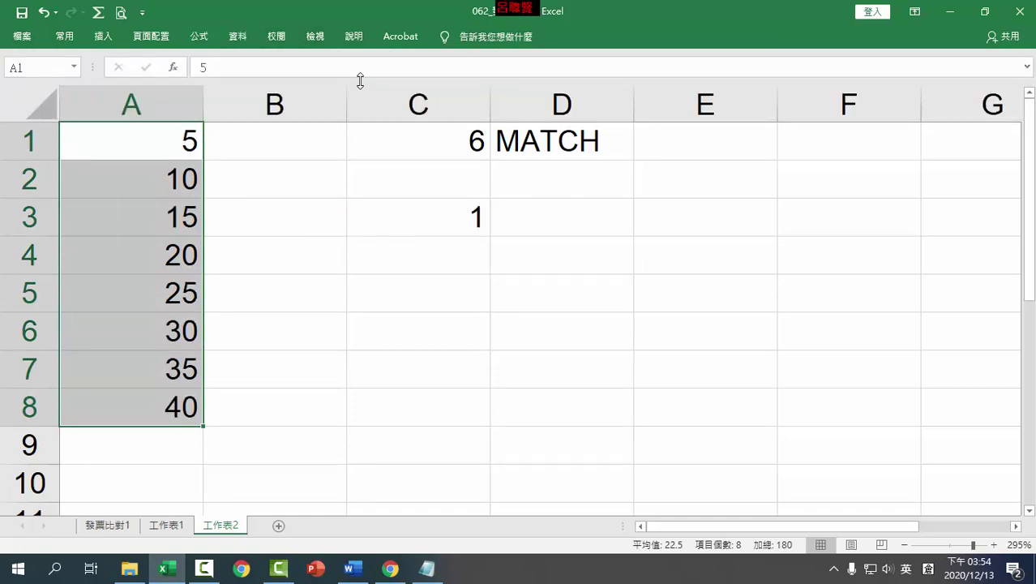
double_click(460, 215)
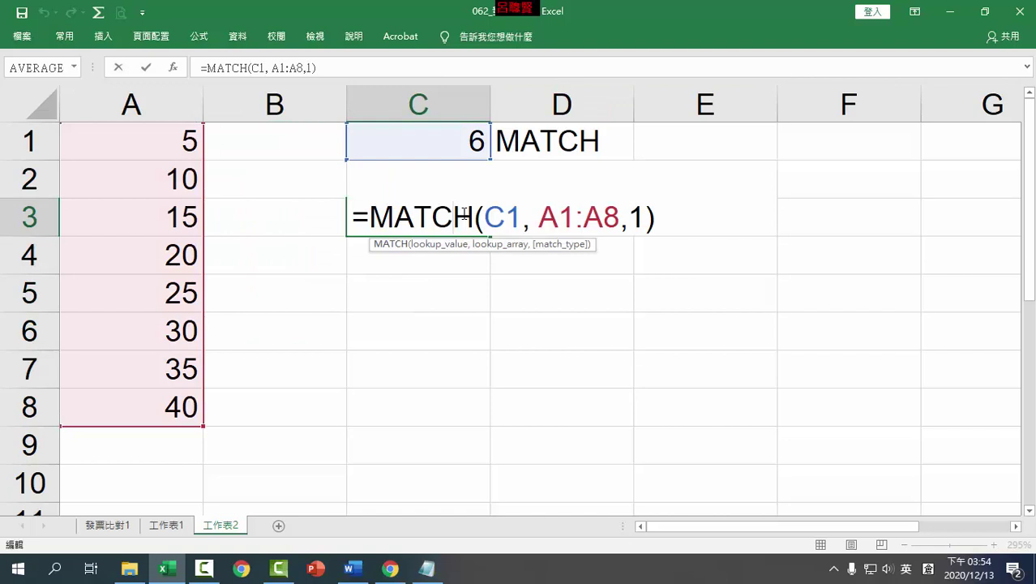